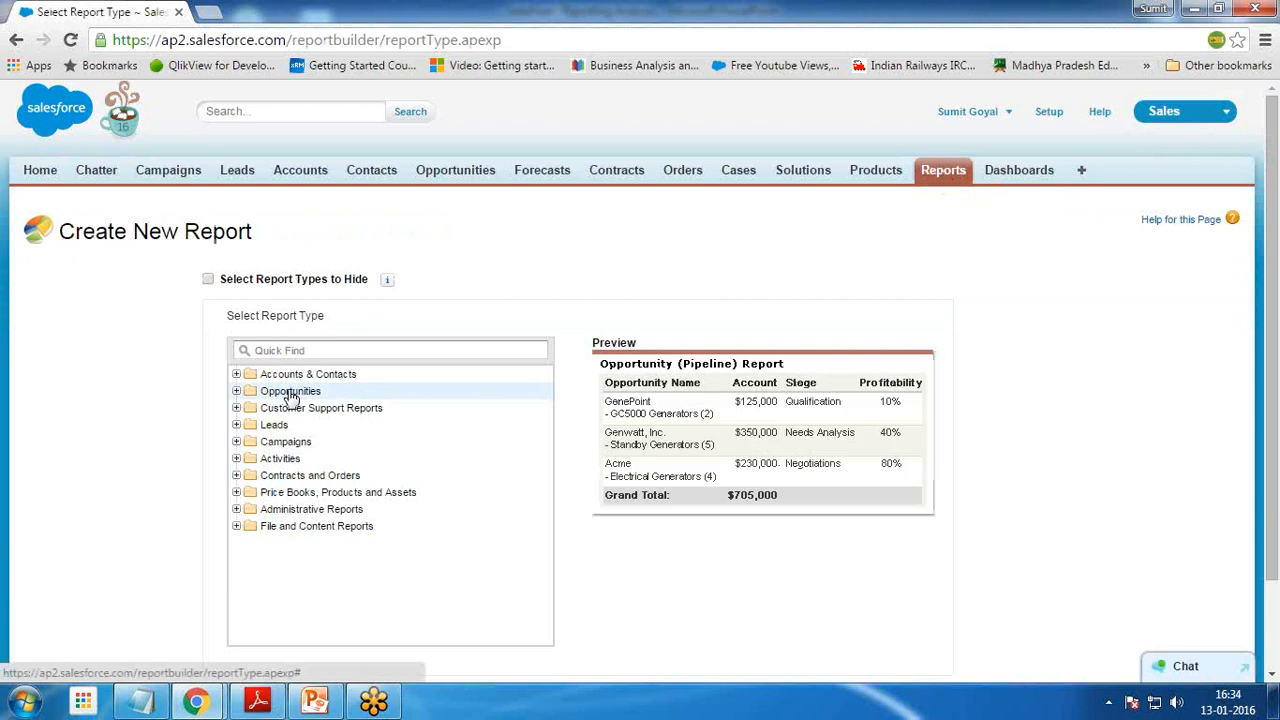
- Create a new report of the Opportunities type and filter its opportunity status to Closed
left_click(933, 595)
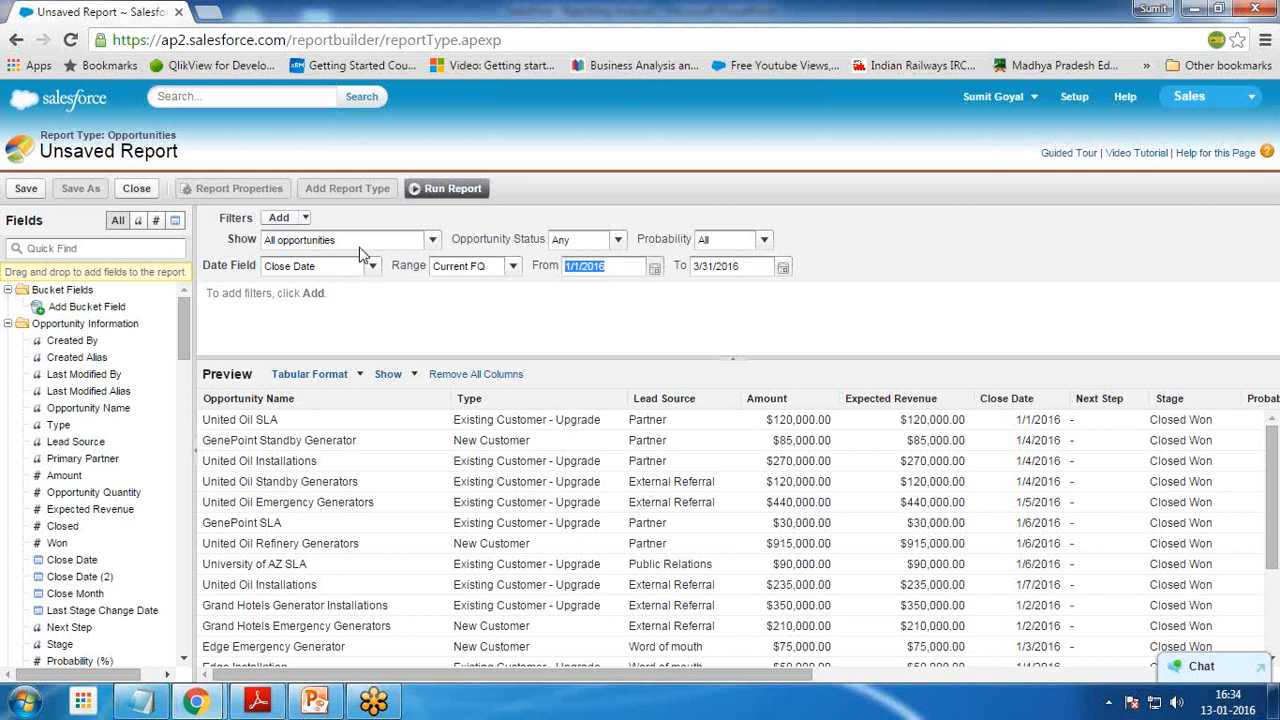
left_click(617, 242)
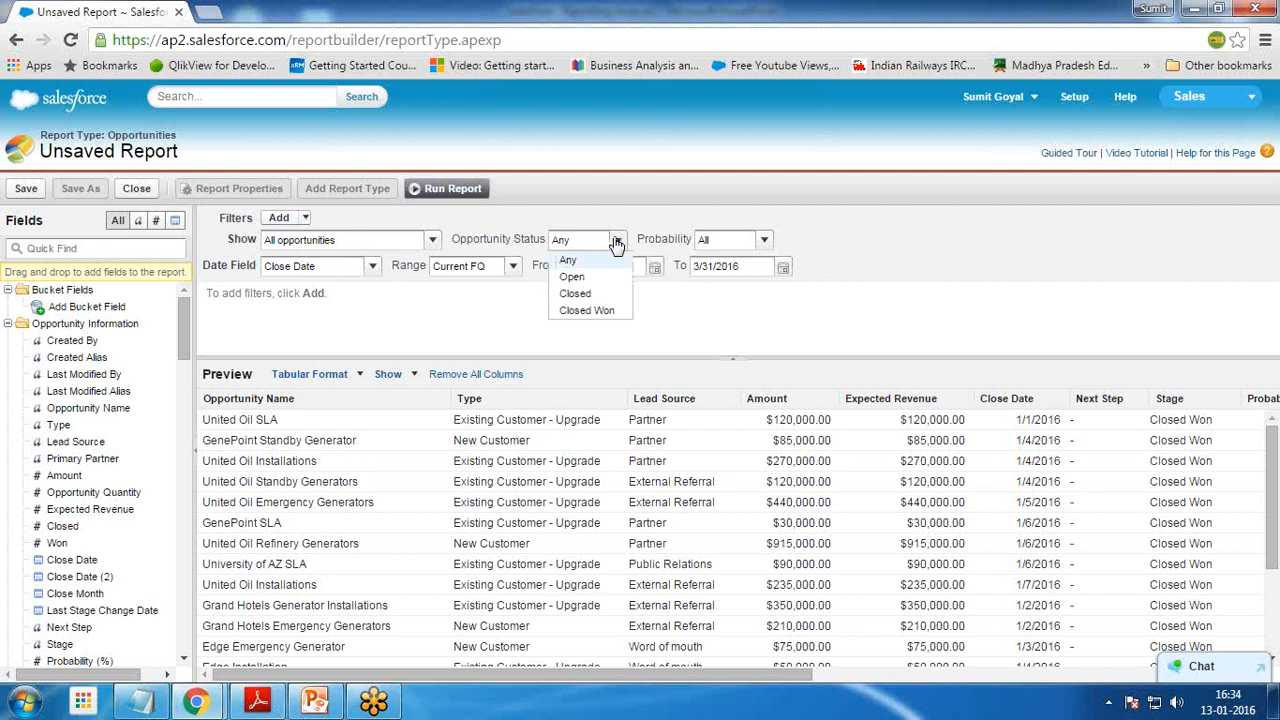
left_click(582, 294)
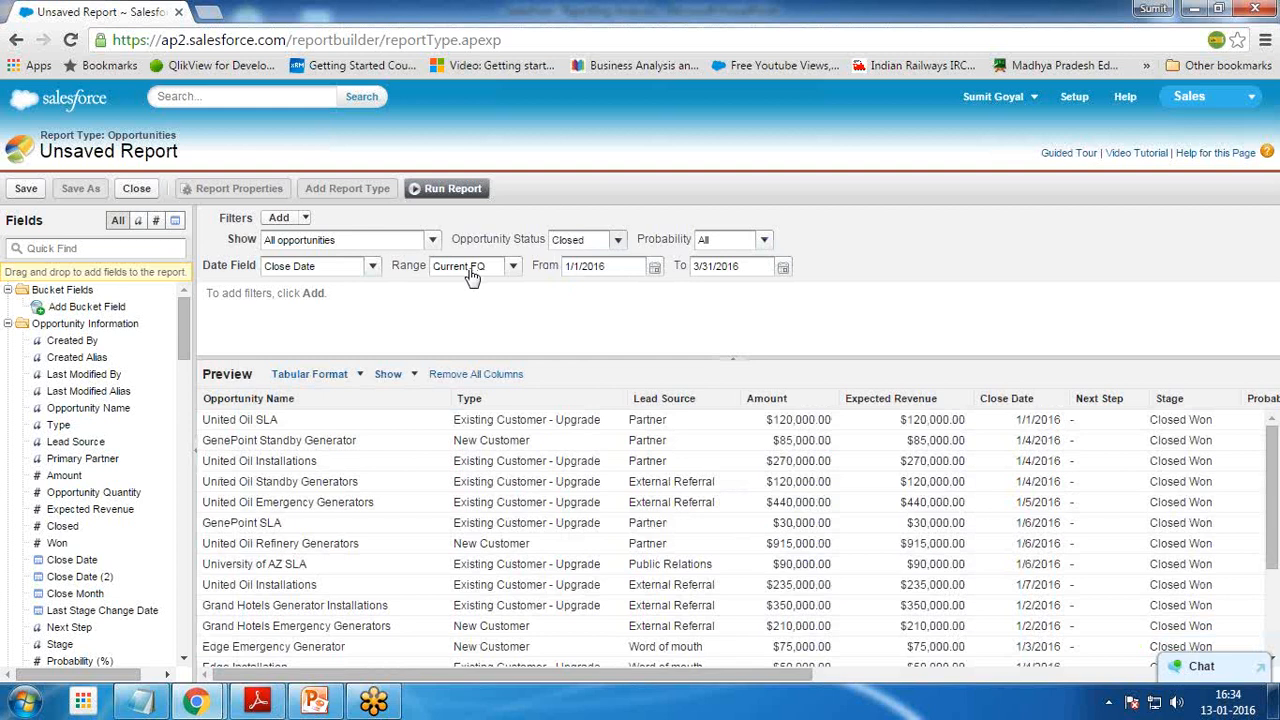
- Set the Close Date range filter to This Month
left_click(510, 266)
scroll(603, 330, "down", 5)
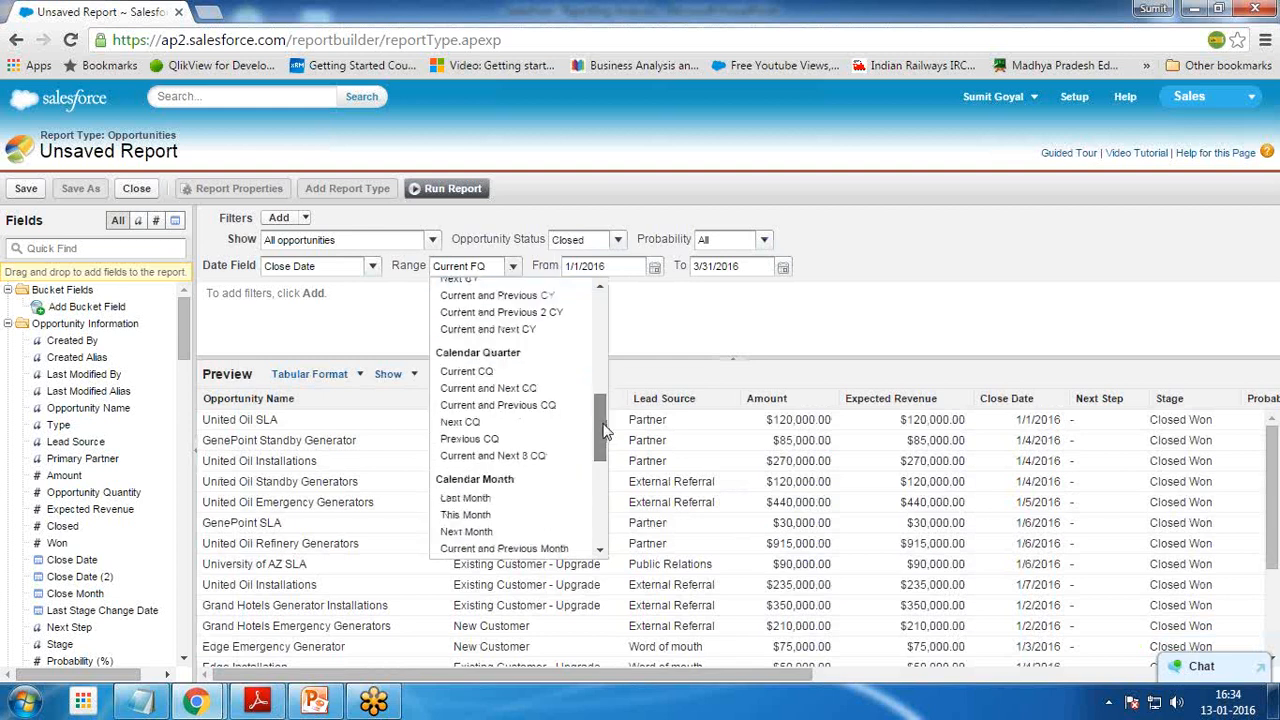
left_click(484, 520)
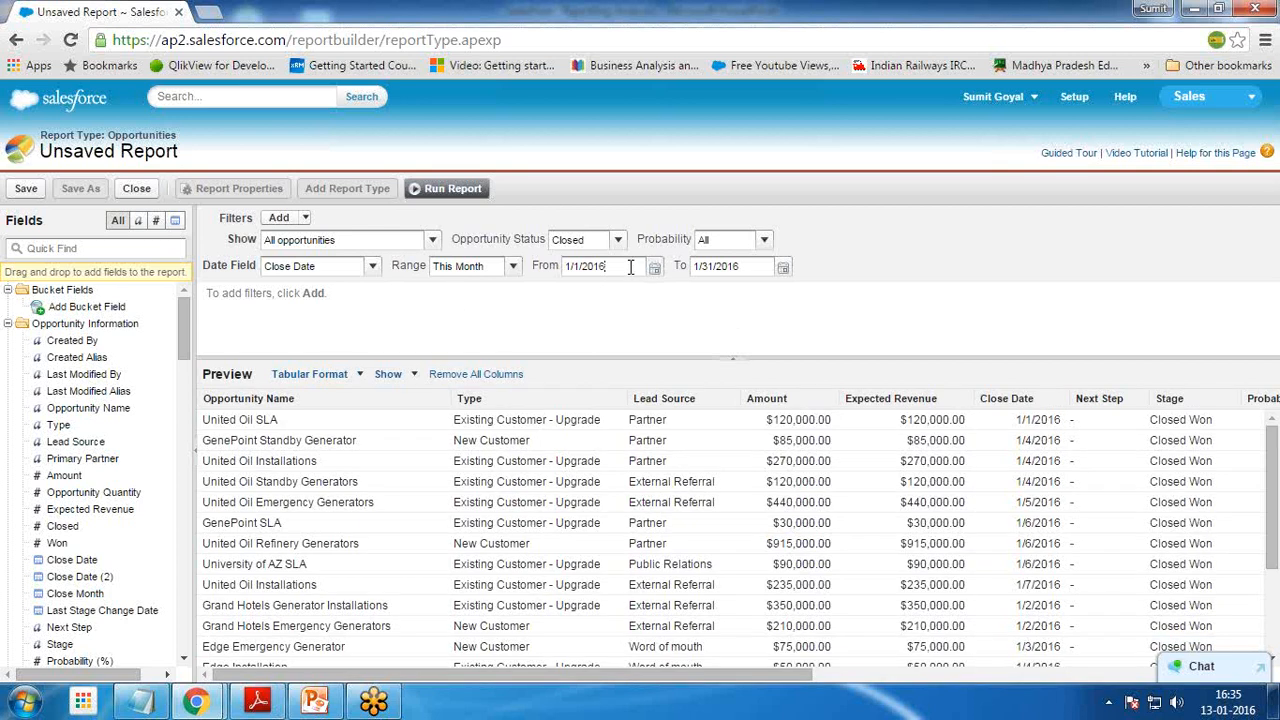
- Clear the From and To dates of the Close Date filter so that opportunities from any period are included
left_click_drag(630, 266, 452, 268)
key("BackSpace")
left_click_drag(749, 265, 640, 266)
key("BackSpace")
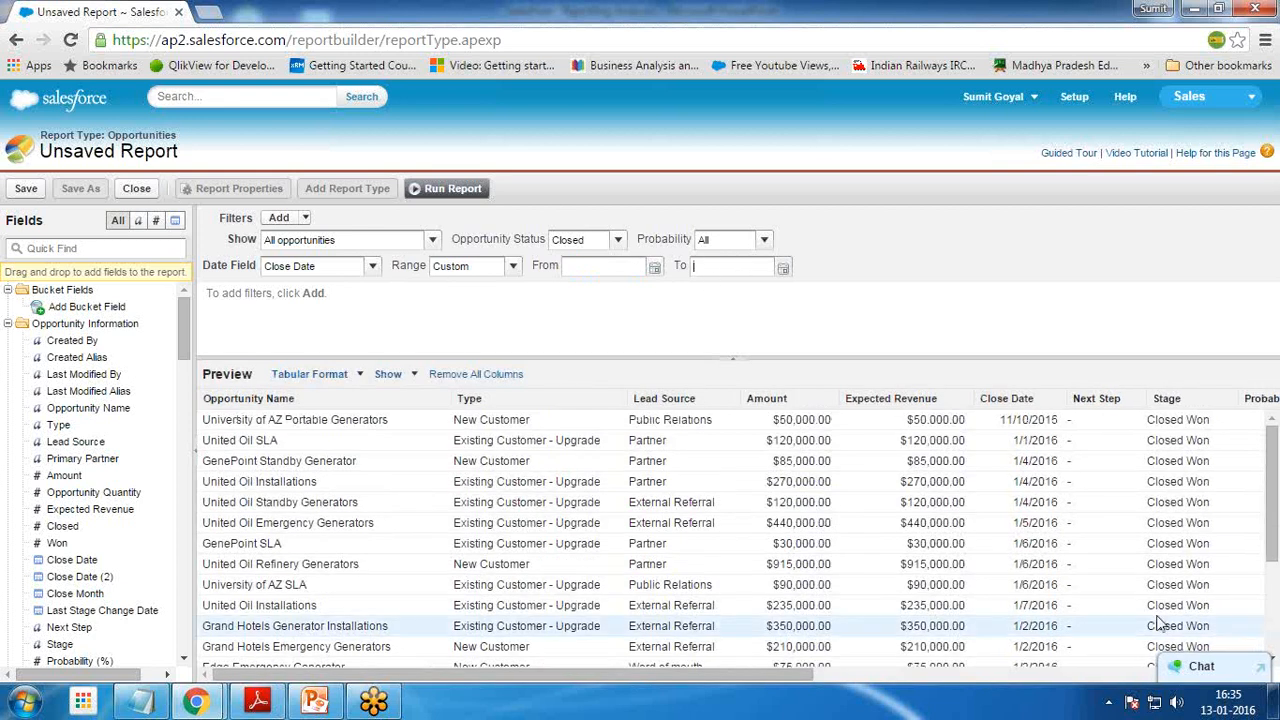
- Review the records in the report preview, check the sample chart in the PowerPoint presentation, and return to the Salesforce report
scroll(341, 609, "down", 3)
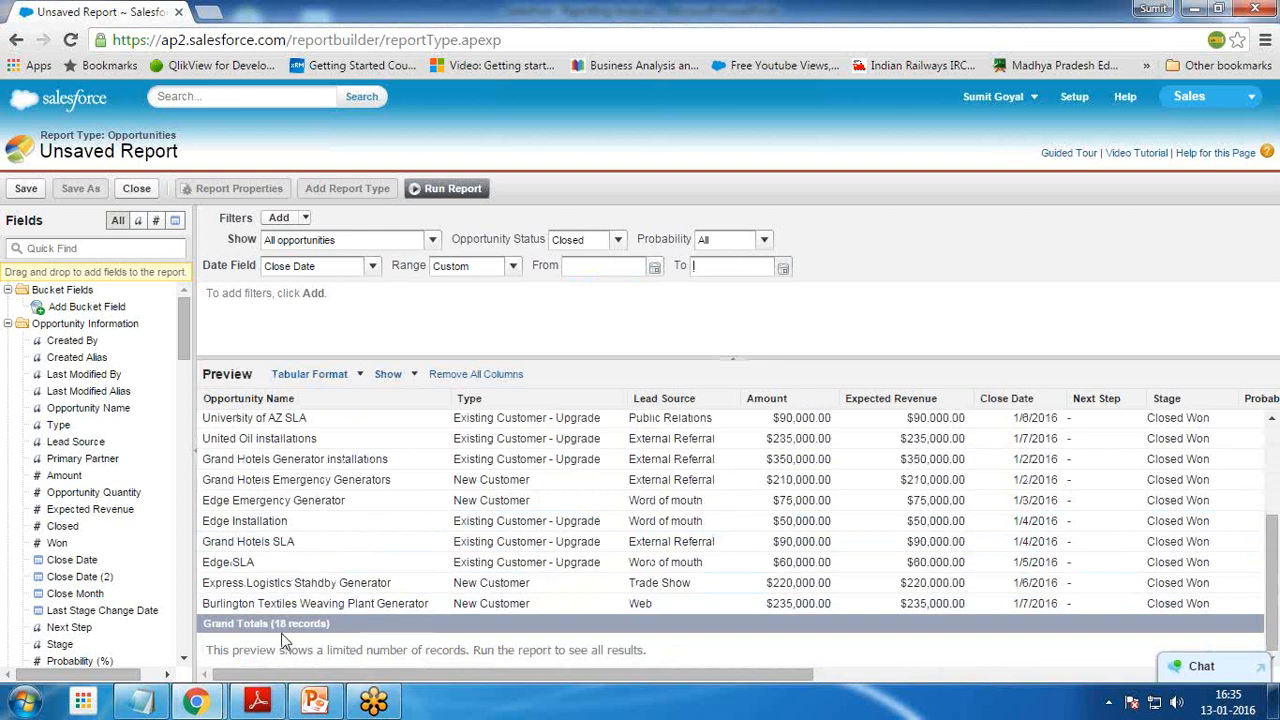
scroll(658, 630, "up", 3)
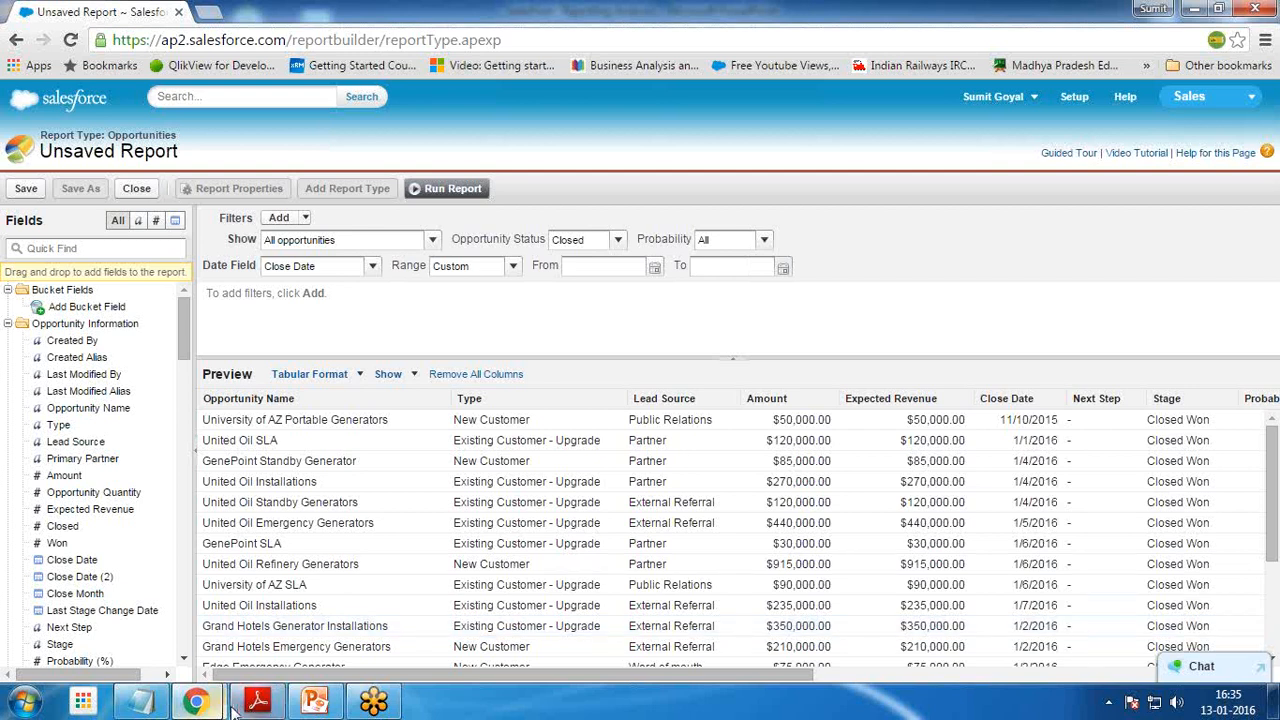
left_click(313, 703)
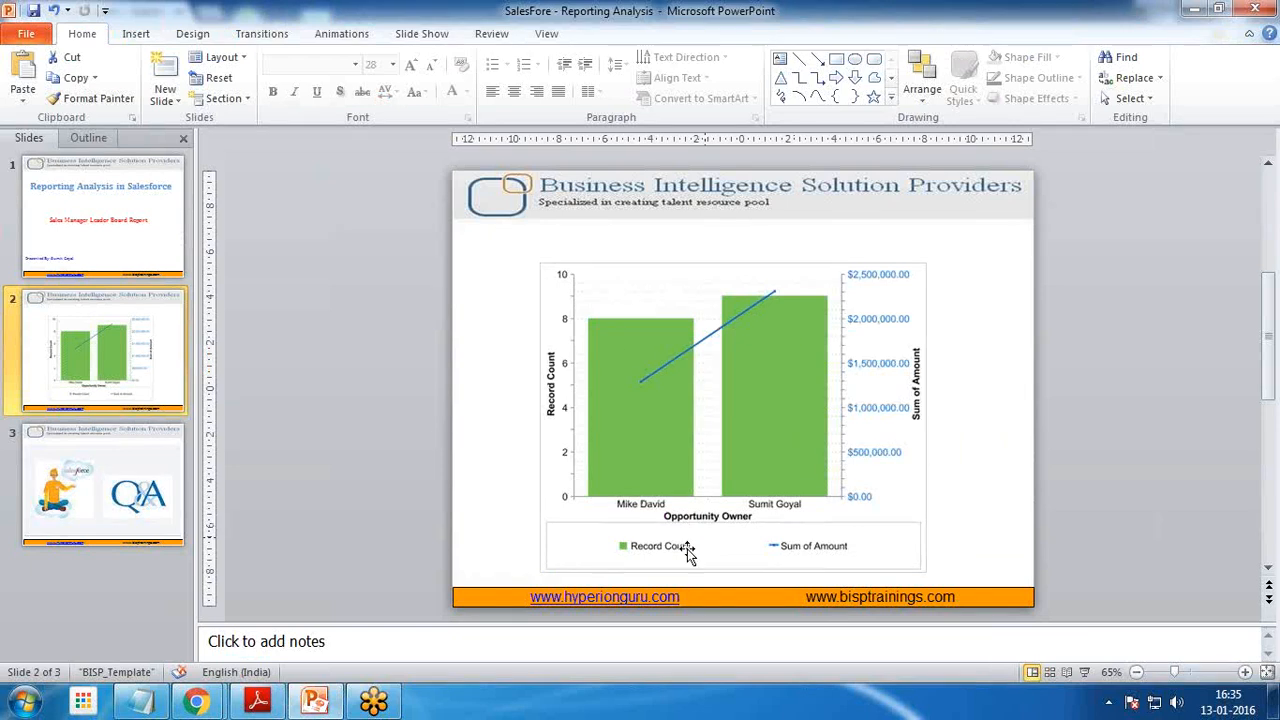
left_click(196, 702)
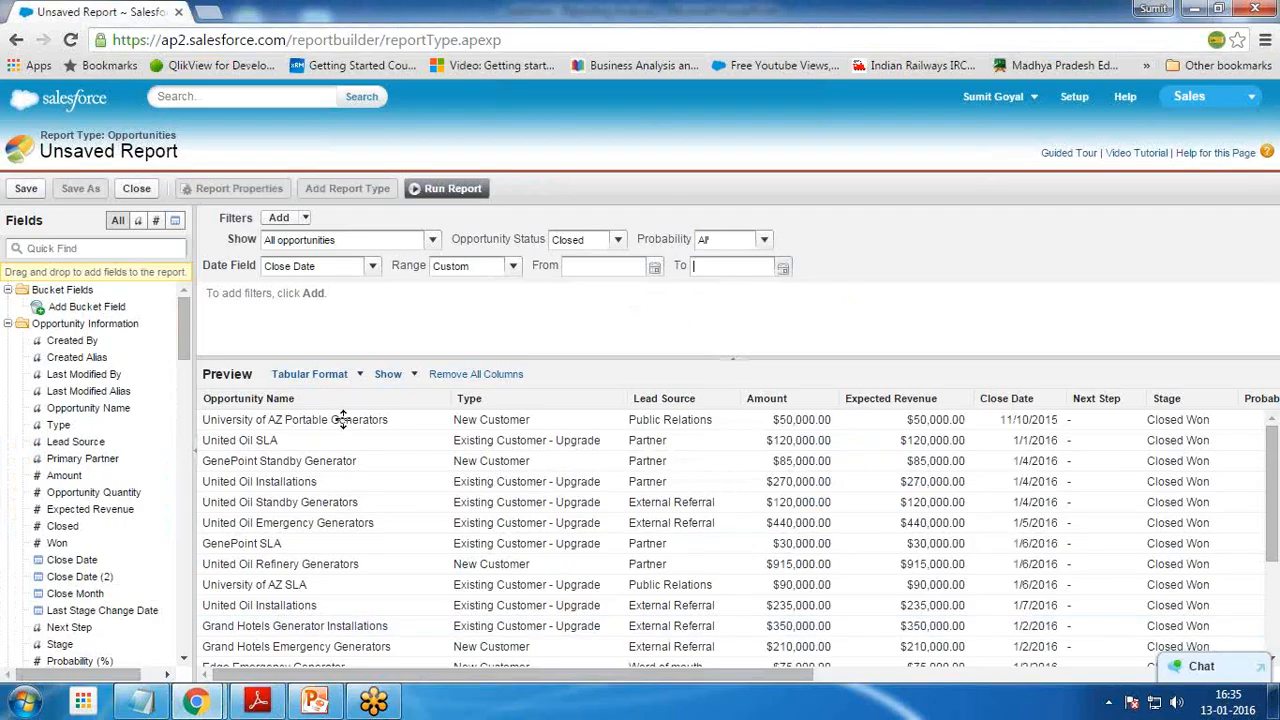
- Sort the preview by Opportunity Name in ascending order and change the report format from Tabular to Summary
left_click(362, 375)
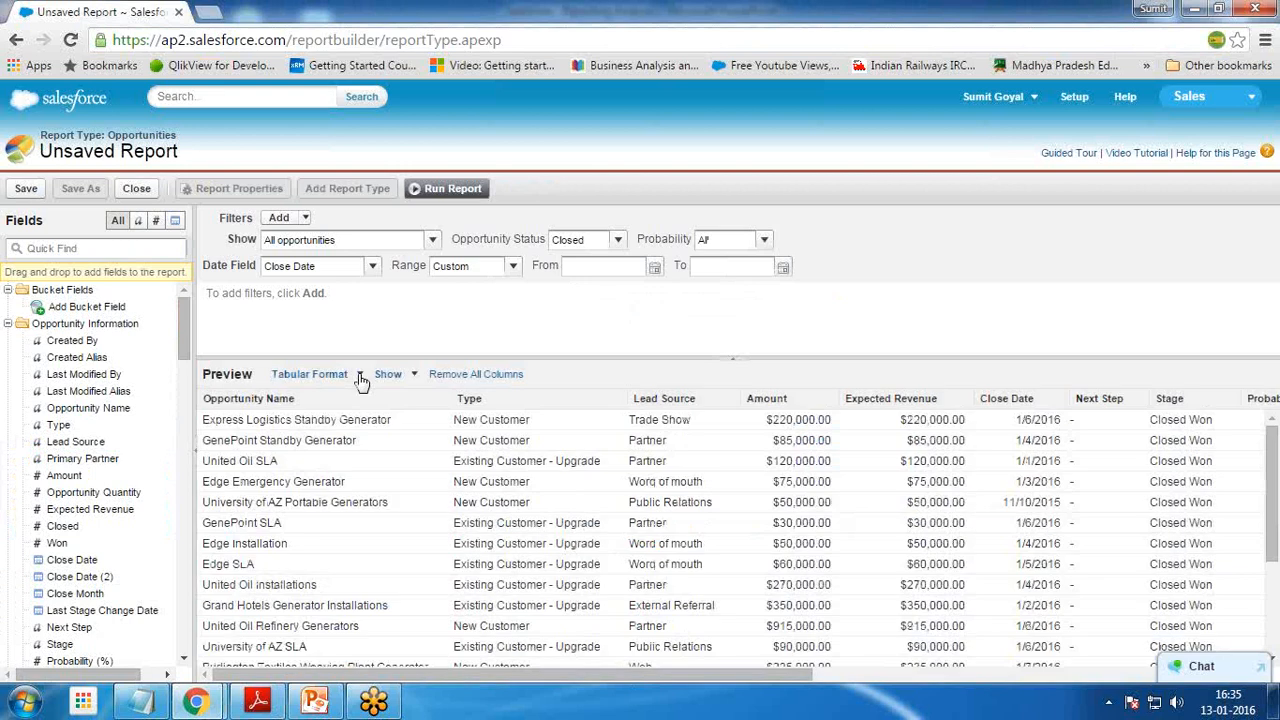
left_click(362, 378)
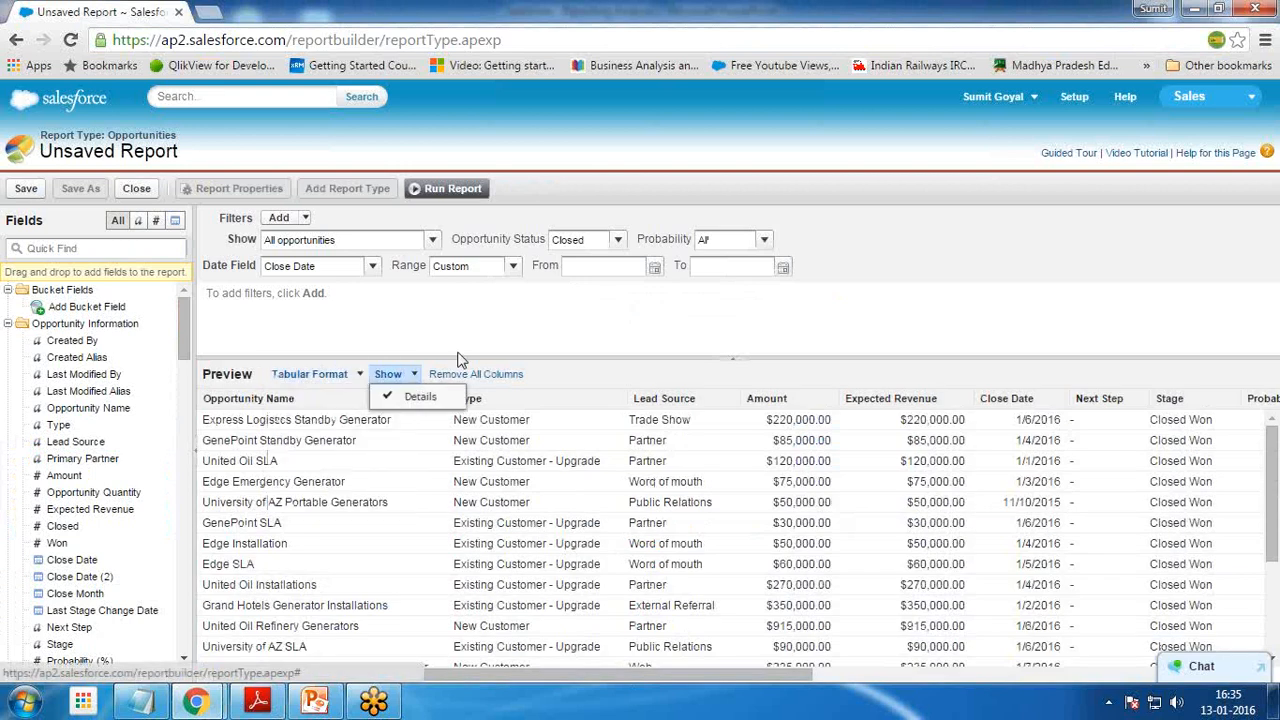
left_click(280, 400)
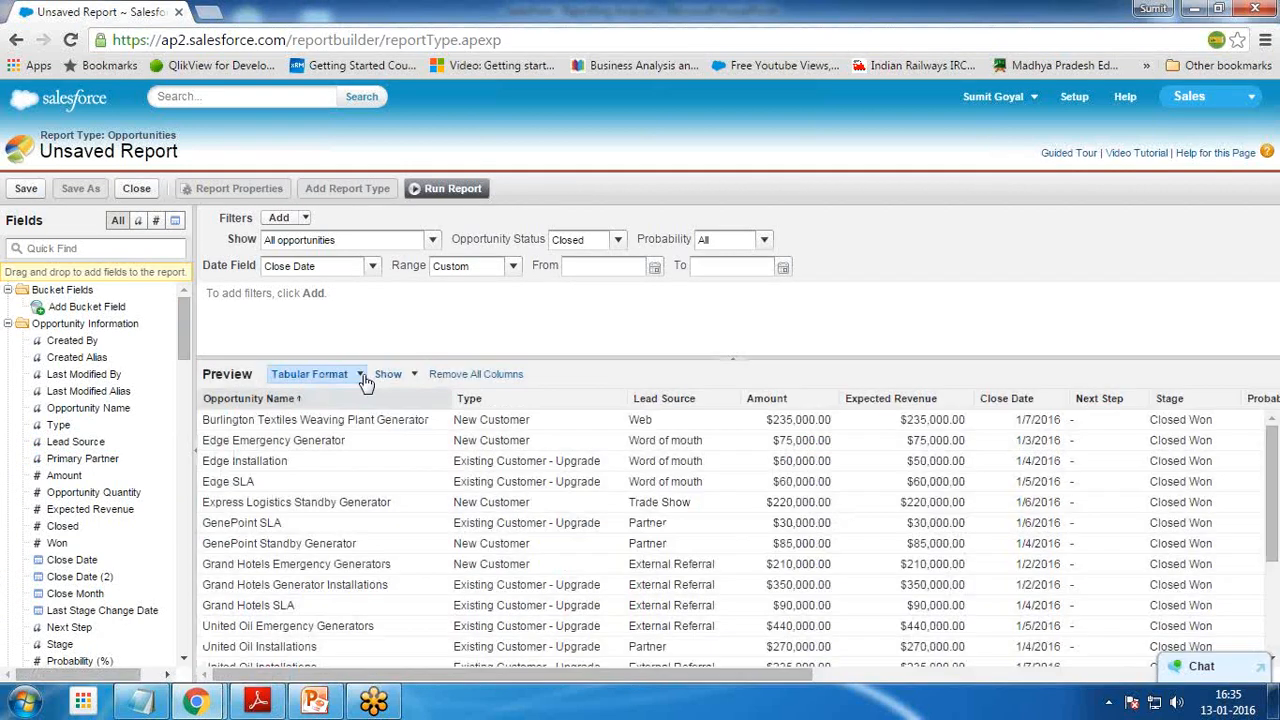
left_click(364, 378)
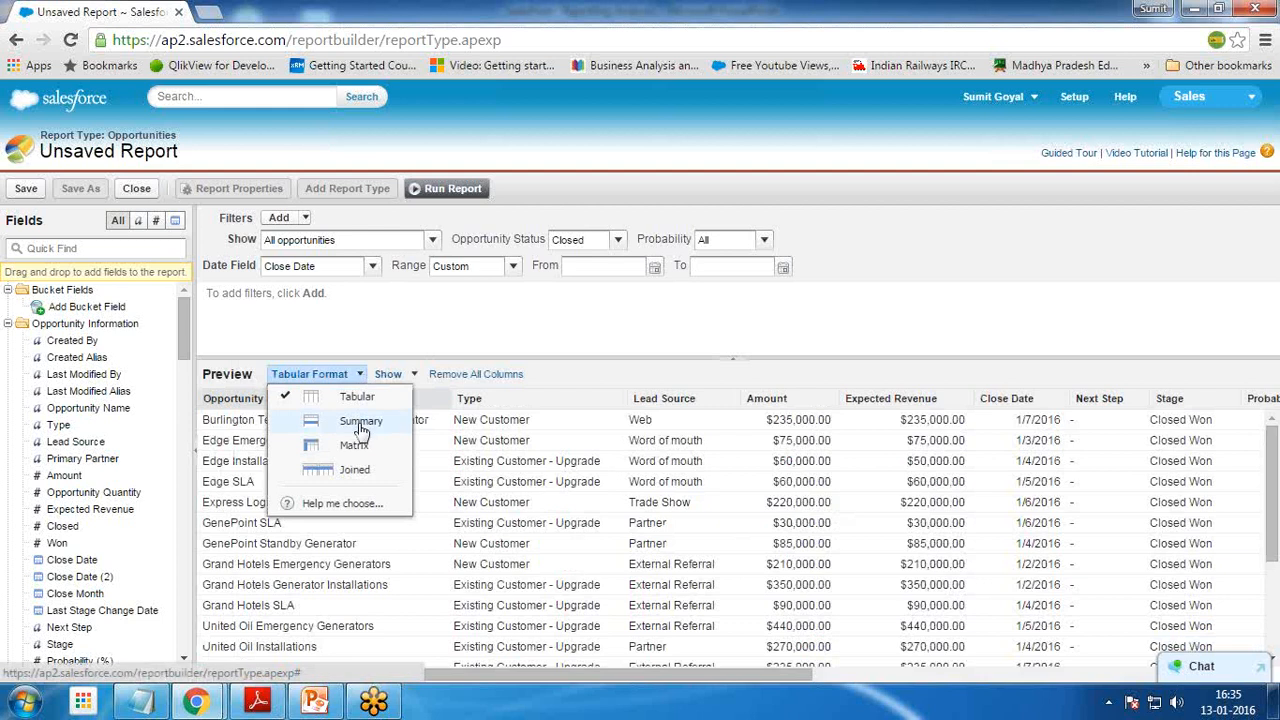
left_click(358, 420)
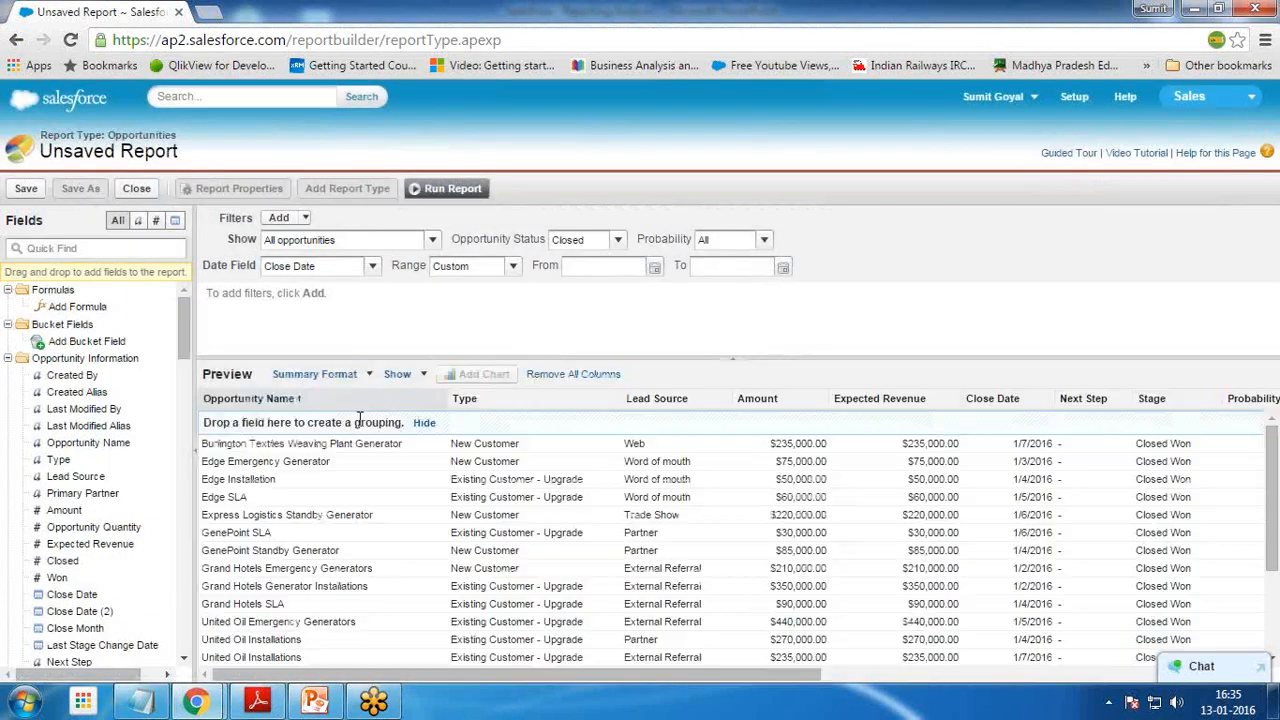
- Group the summary report by the Opportunity Owner field and review the records in each owner's group
left_click_drag(186, 326, 192, 410)
left_click_drag(90, 415, 317, 421)
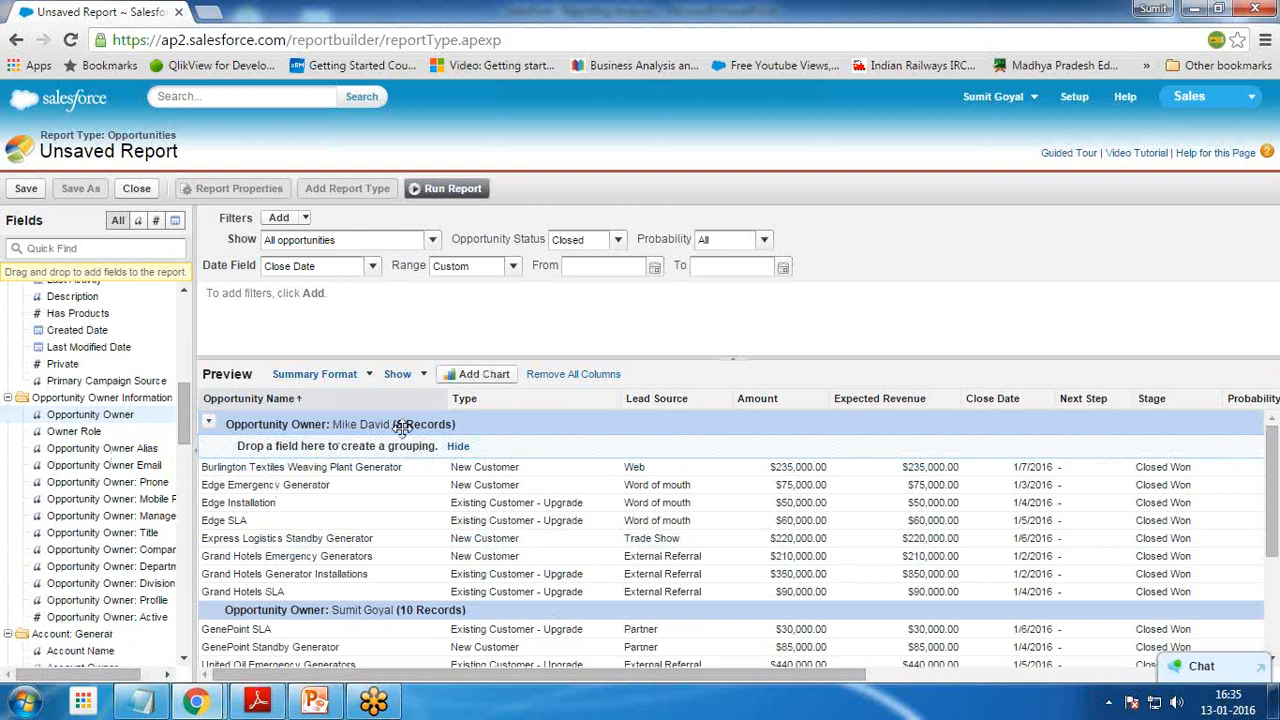
scroll(488, 502, "down", 3)
scroll(480, 490, "up", 3)
scroll(360, 450, "down", 3)
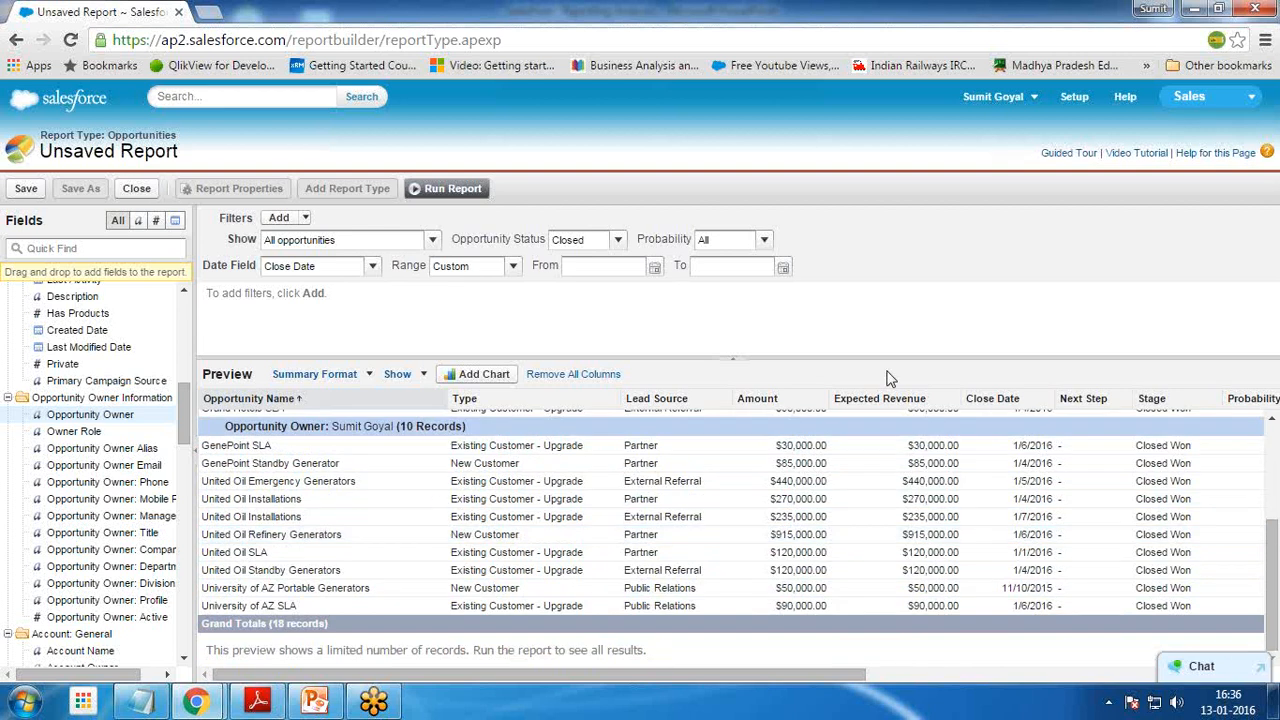
scroll(770, 410, "up", 3)
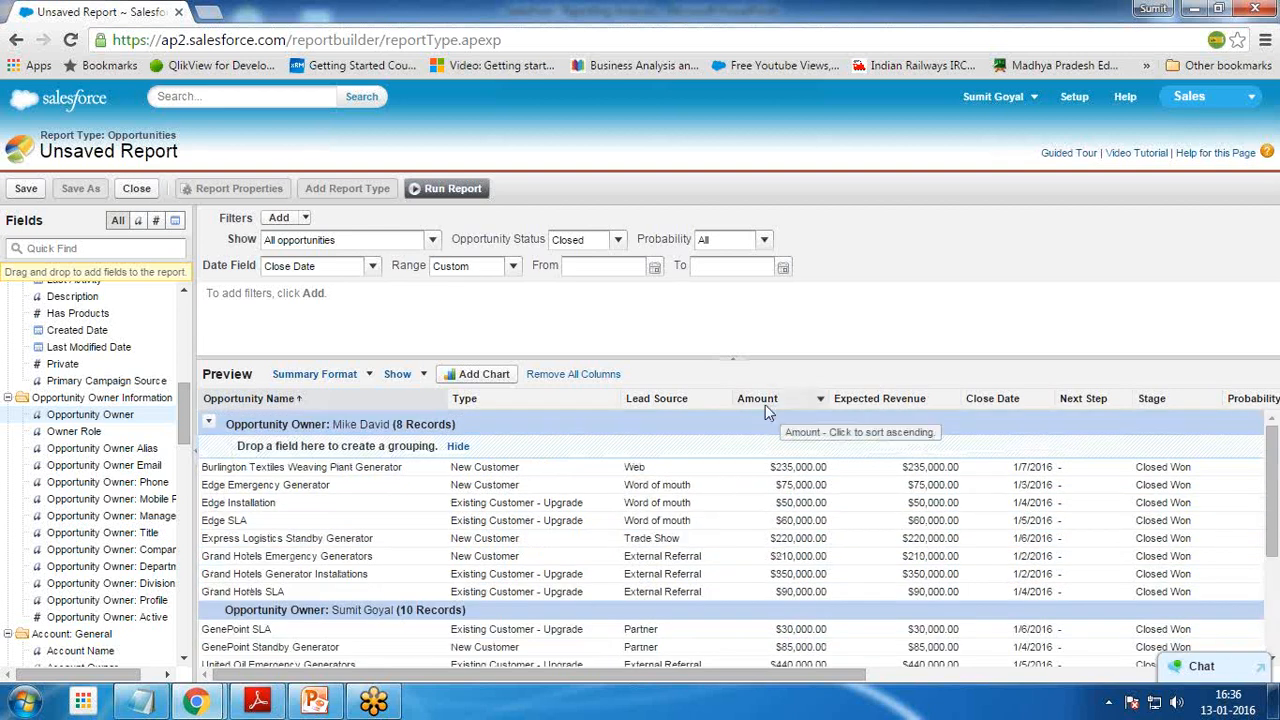
- Summarize the Amount column by Sum and Average
left_click(820, 404)
left_click(875, 503)
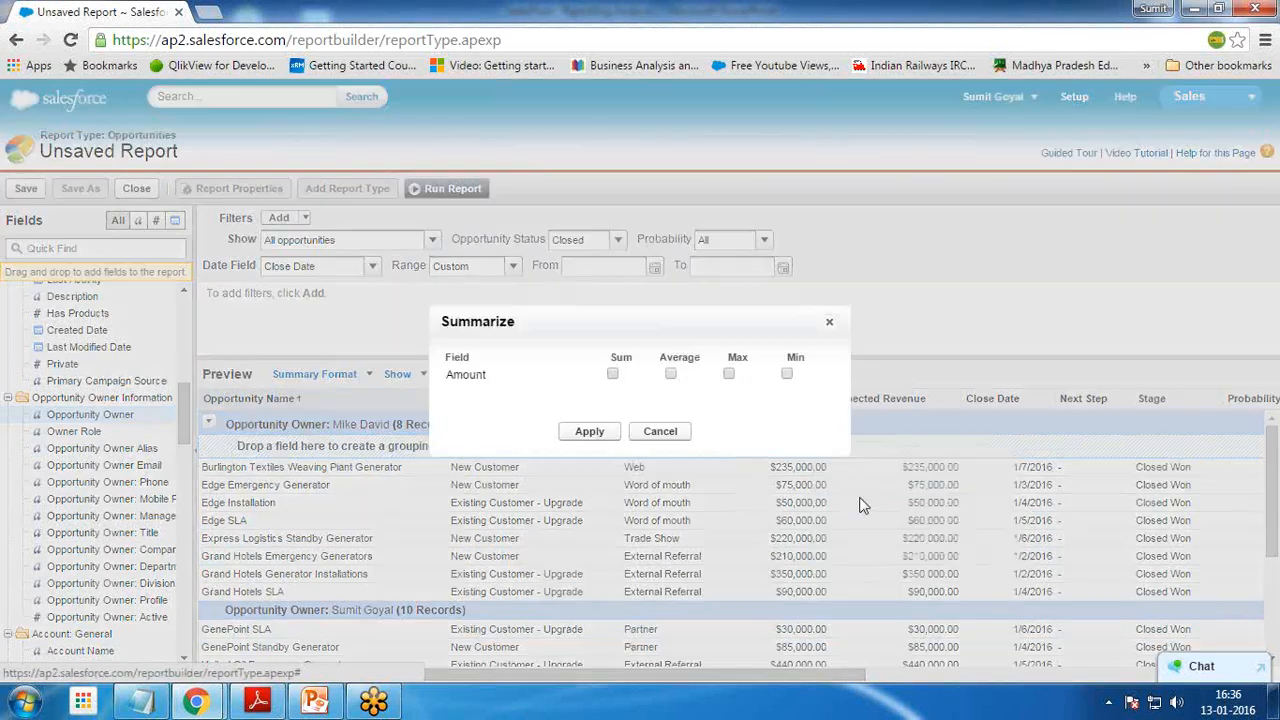
left_click(612, 374)
left_click(670, 374)
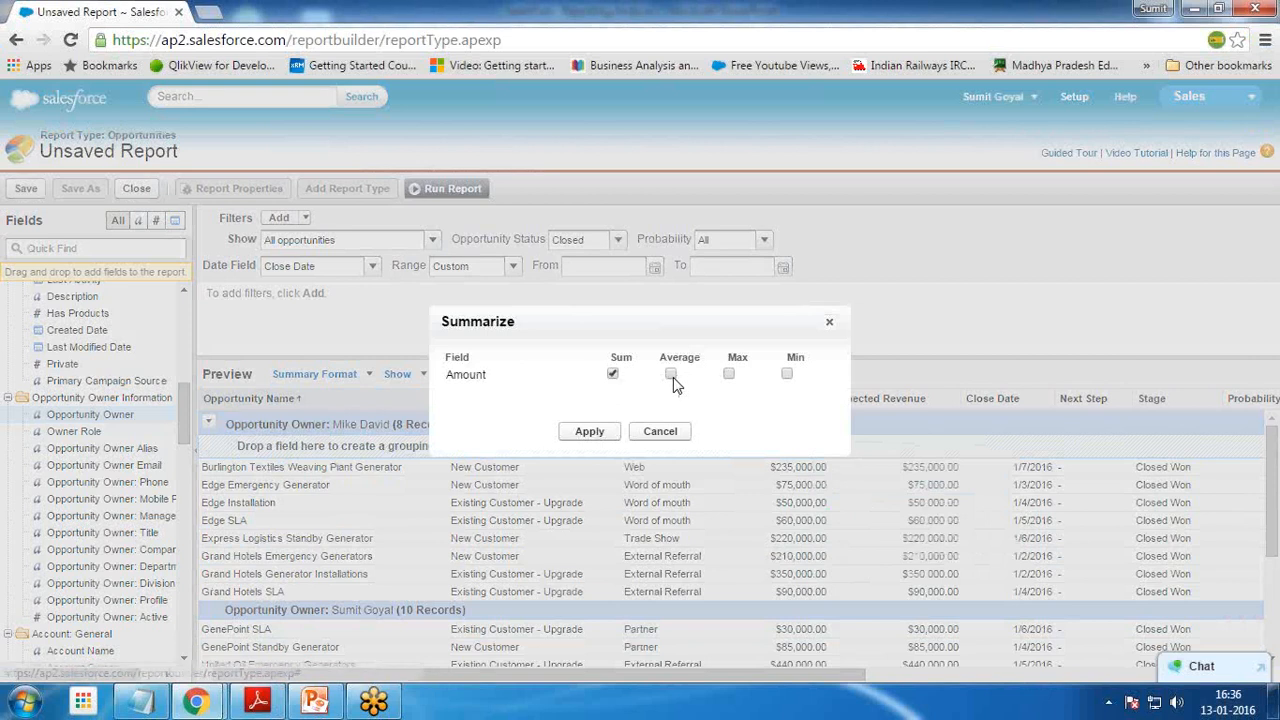
left_click(590, 432)
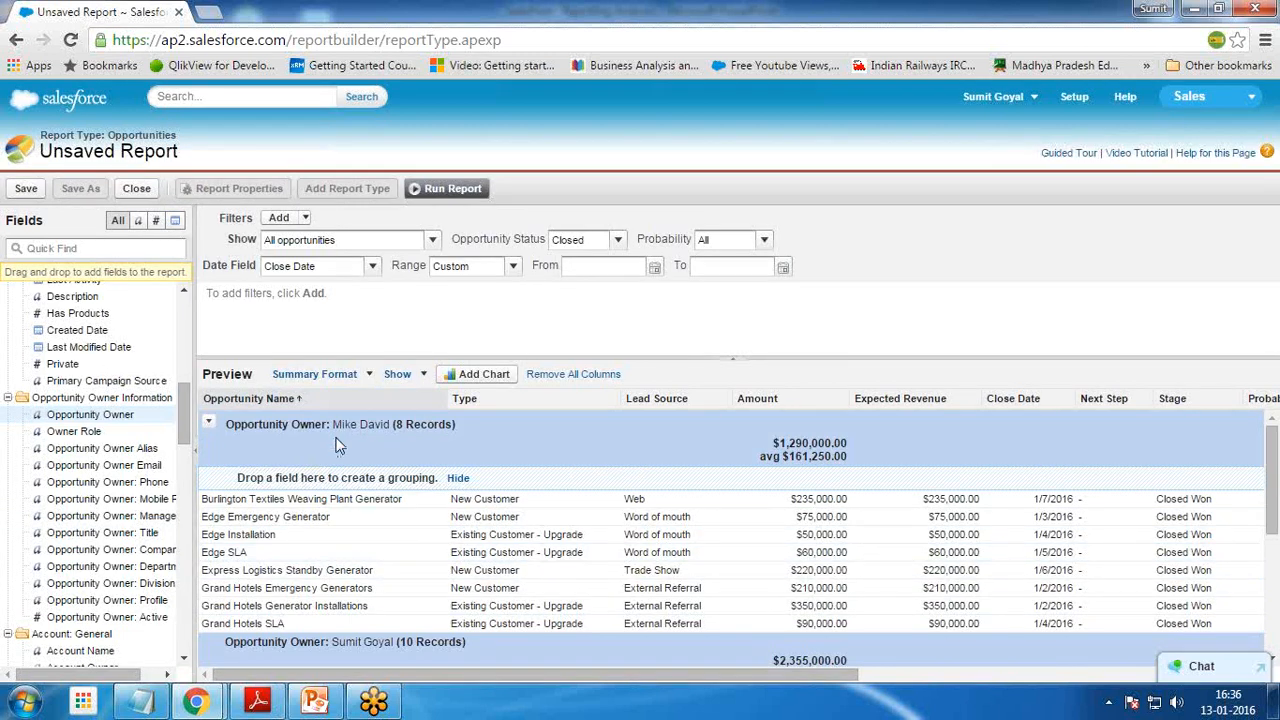
left_click_drag(340, 440, 370, 428)
left_click_drag(328, 441, 482, 441)
mouse_move(760, 462)
left_mouse_down()
mouse_move(850, 418)
mouse_move(752, 458)
left_mouse_up()
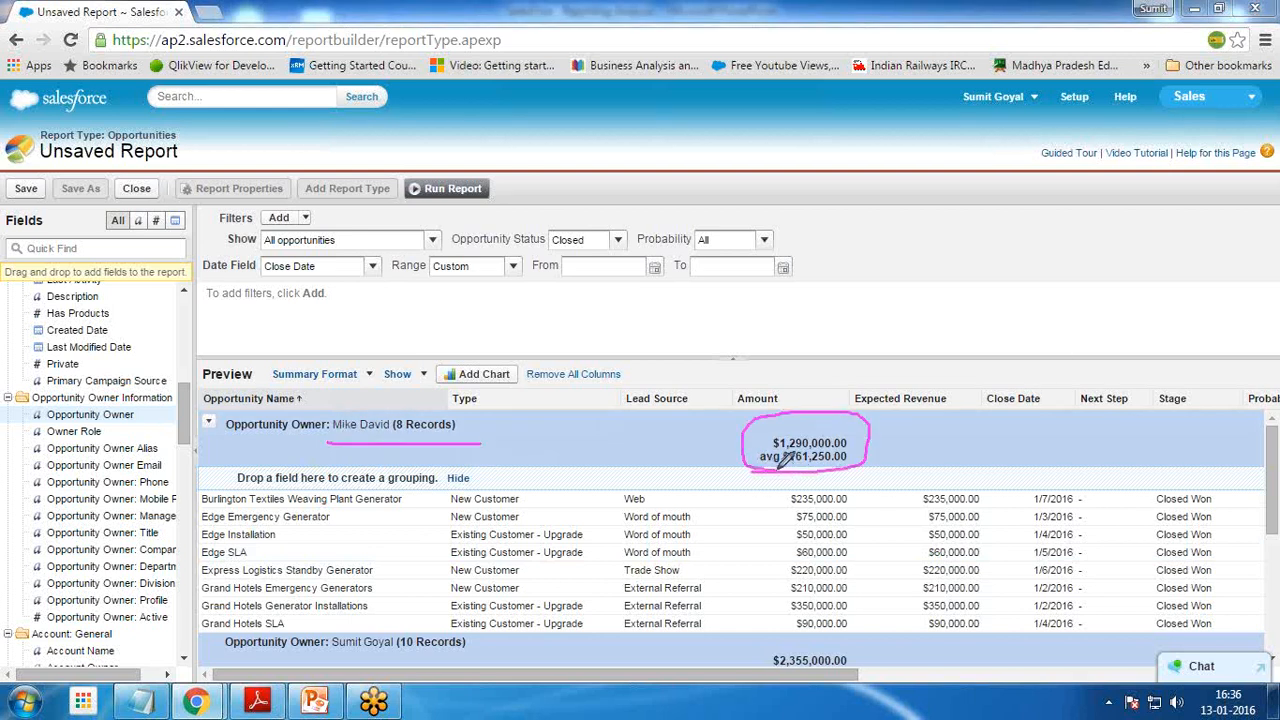
mouse_move(200, 494)
left_mouse_down()
mouse_move(186, 534)
mouse_move(200, 620)
left_mouse_up()
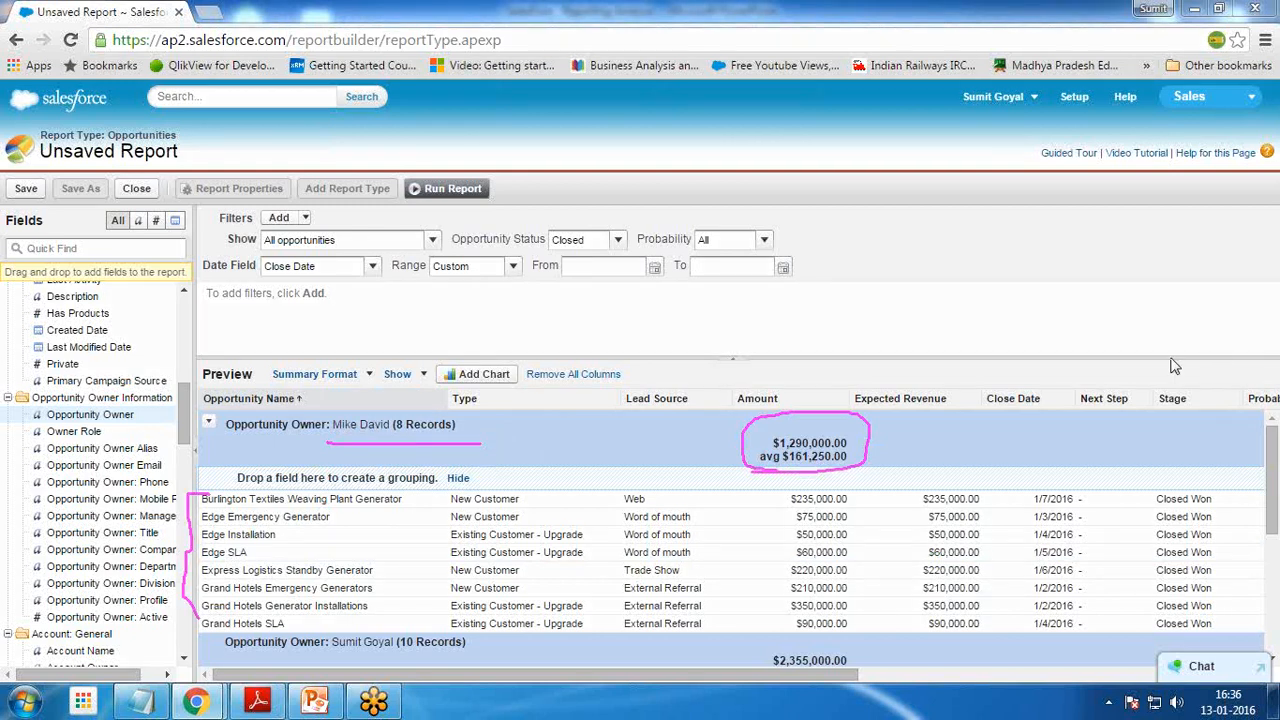
key("Escape")
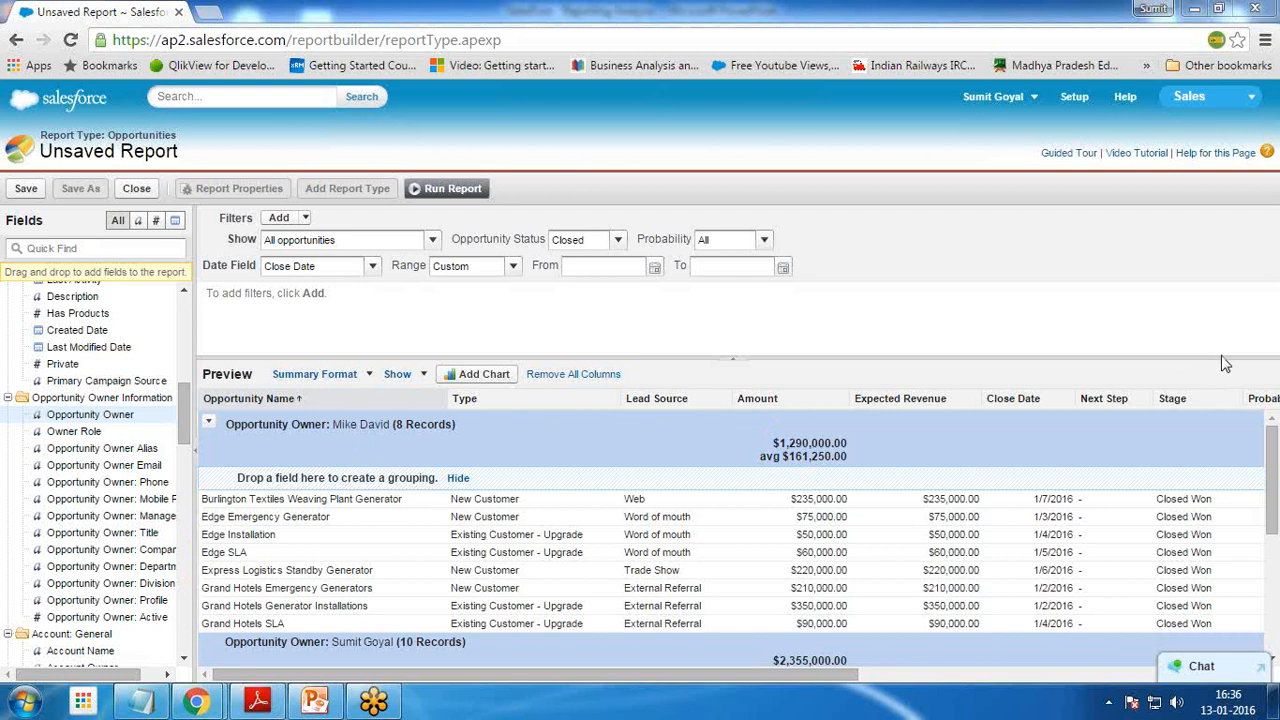
- Hide the detail rows and the grouping drop zone in the report preview
left_click(410, 374)
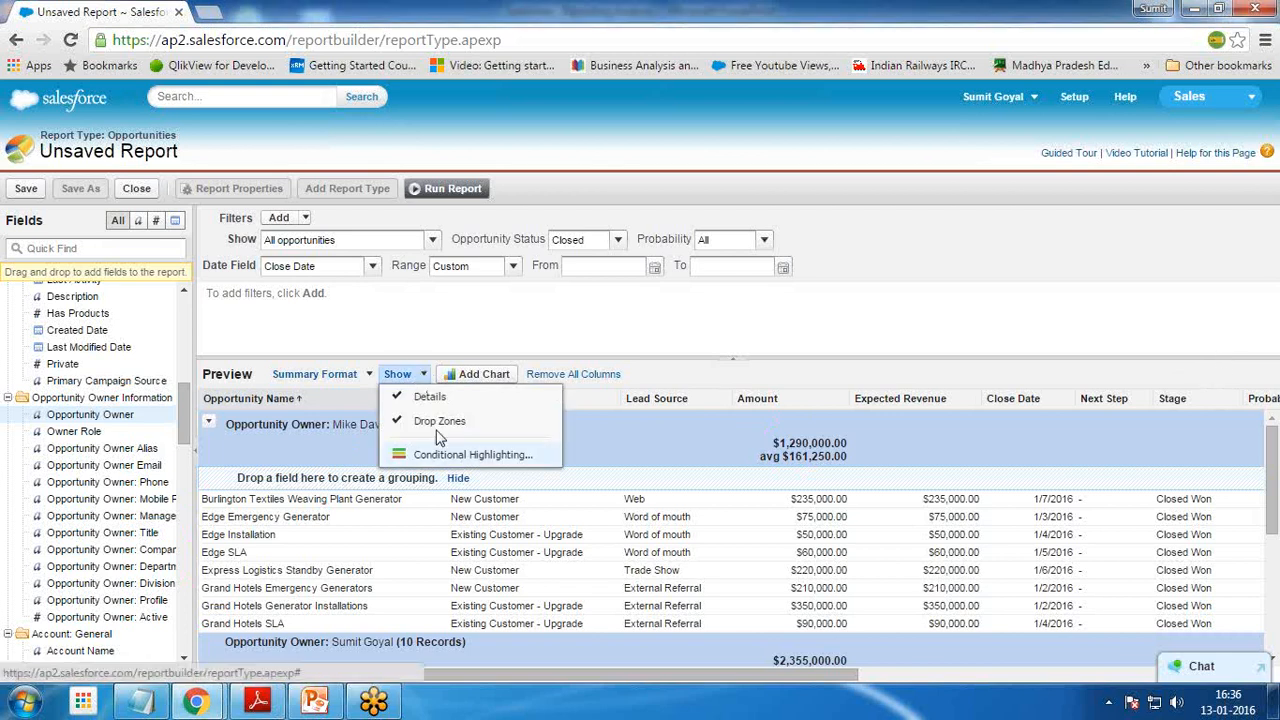
left_click(424, 399)
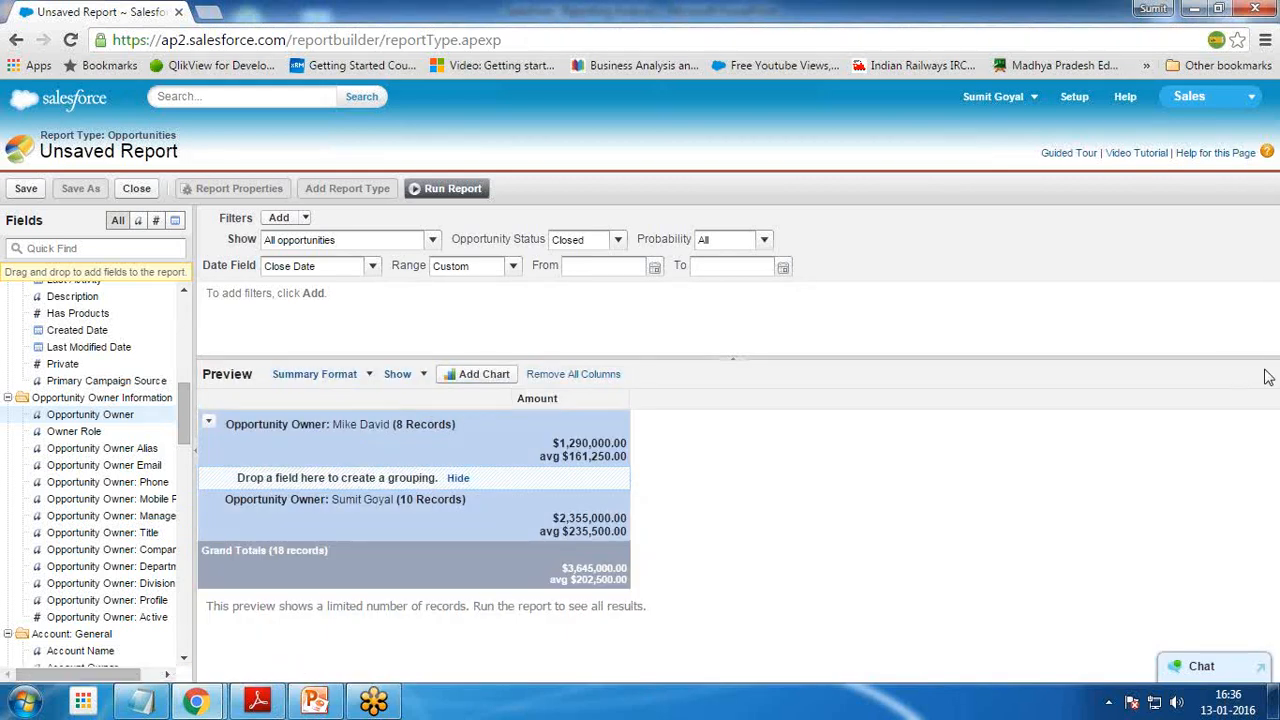
left_click(458, 479)
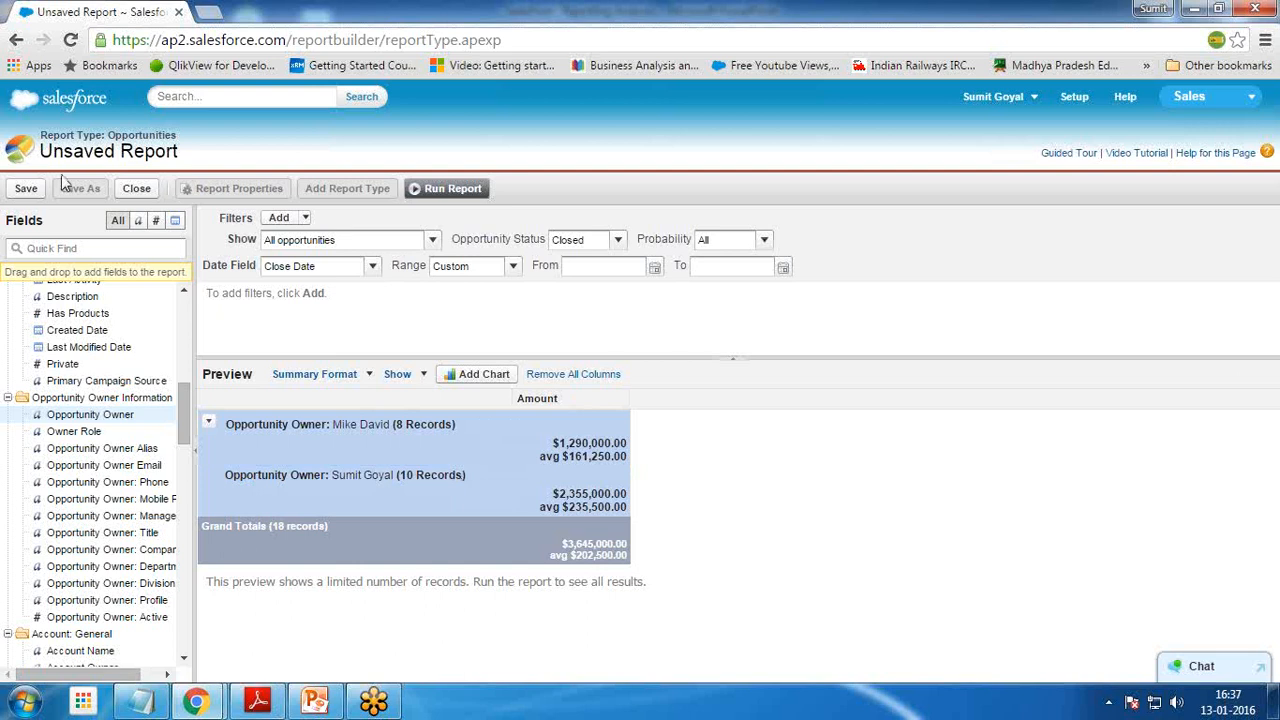
- Save the report as "Sale Manager Leader Board" in the My Personal Custom Reports folder
left_click(30, 190)
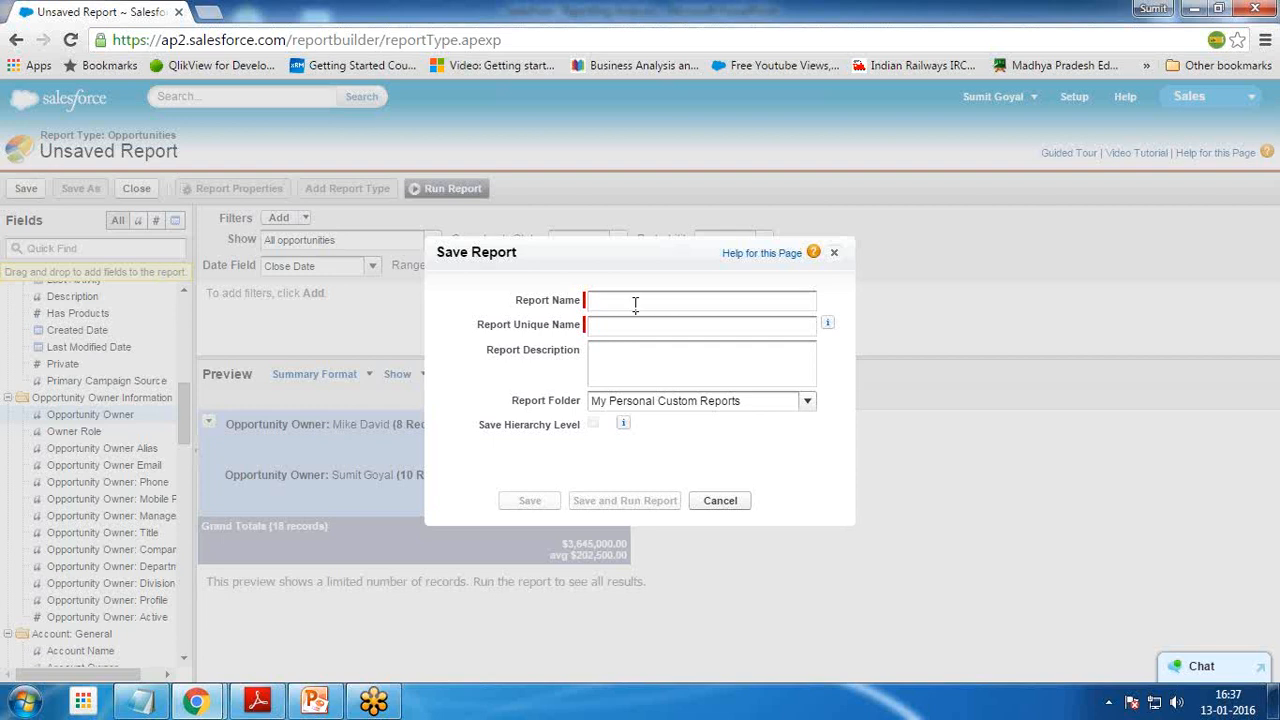
type("Sale Manager Leader Board")
key("Tab")
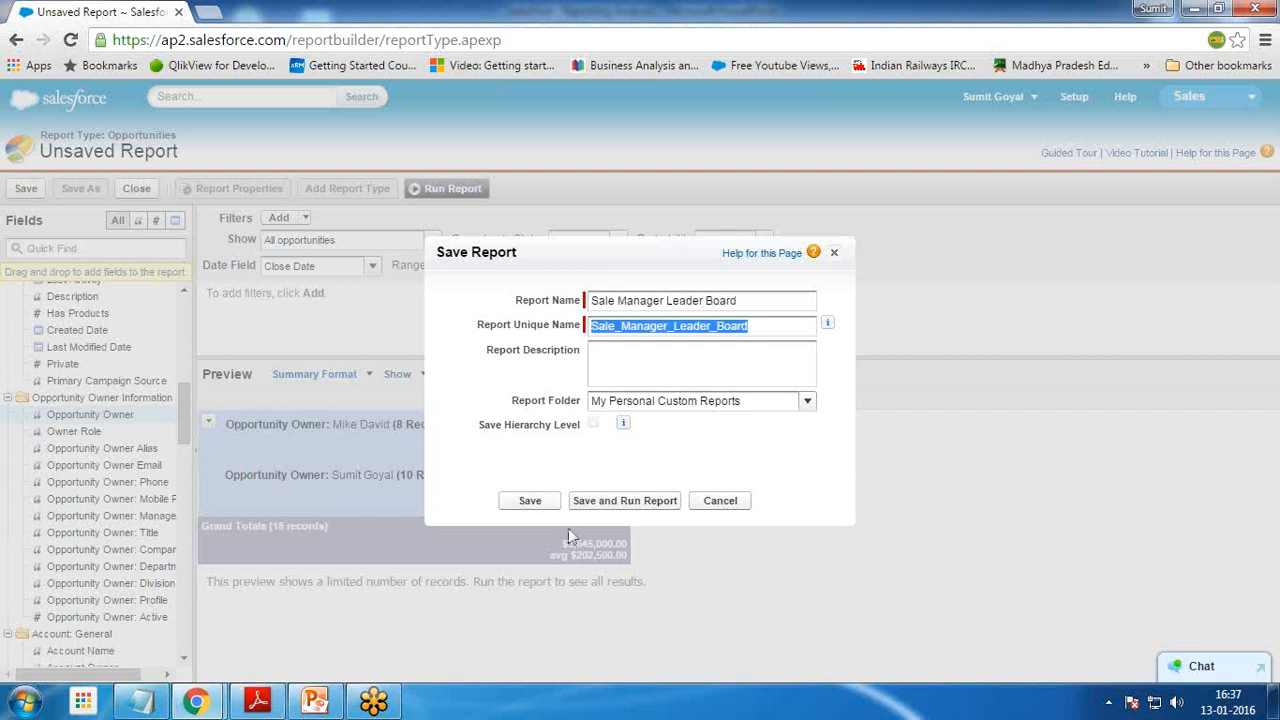
left_click(535, 502)
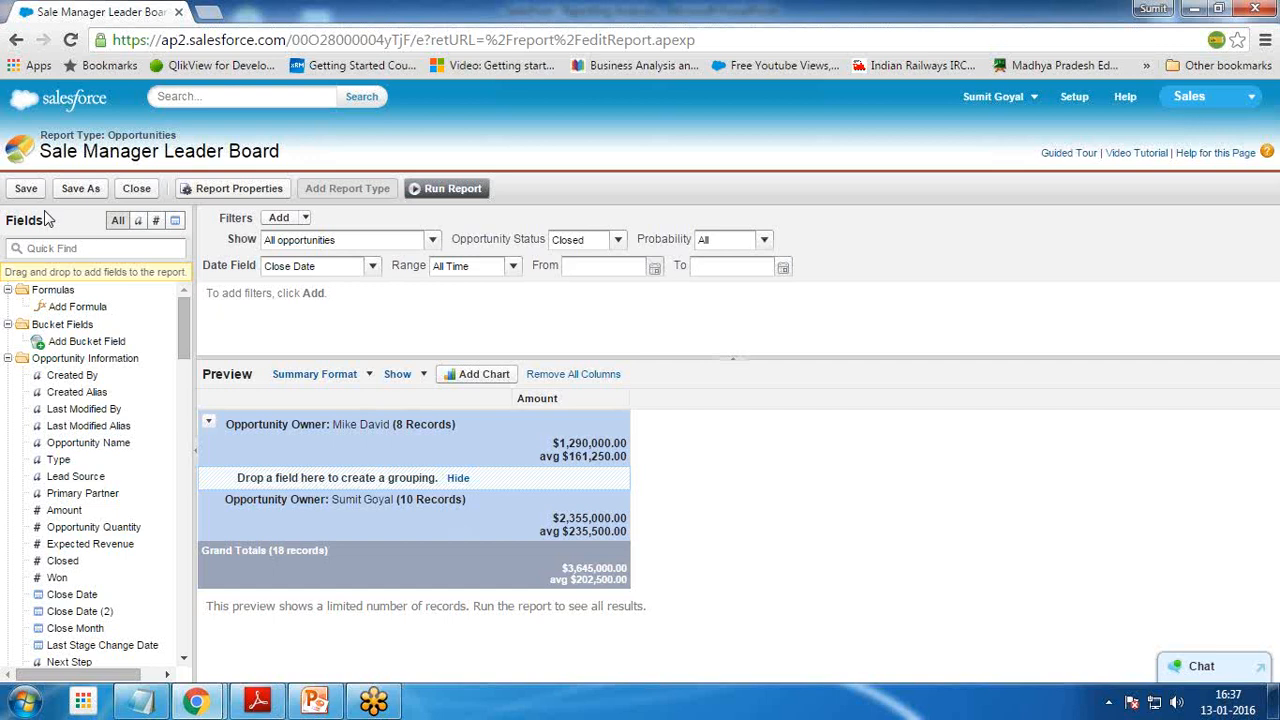
- Add a chart to the report and set its type to Vertical Bar Chart, comparing it with the horizontal bar type
left_click(487, 380)
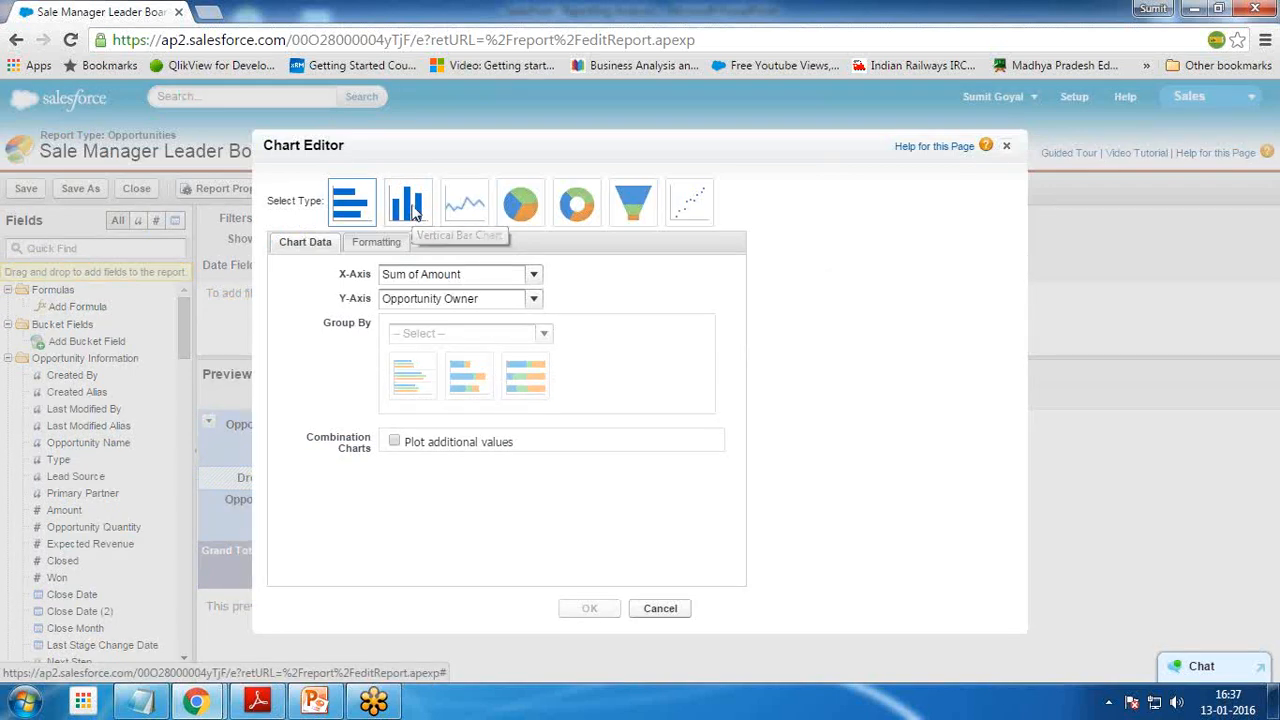
left_click(413, 210)
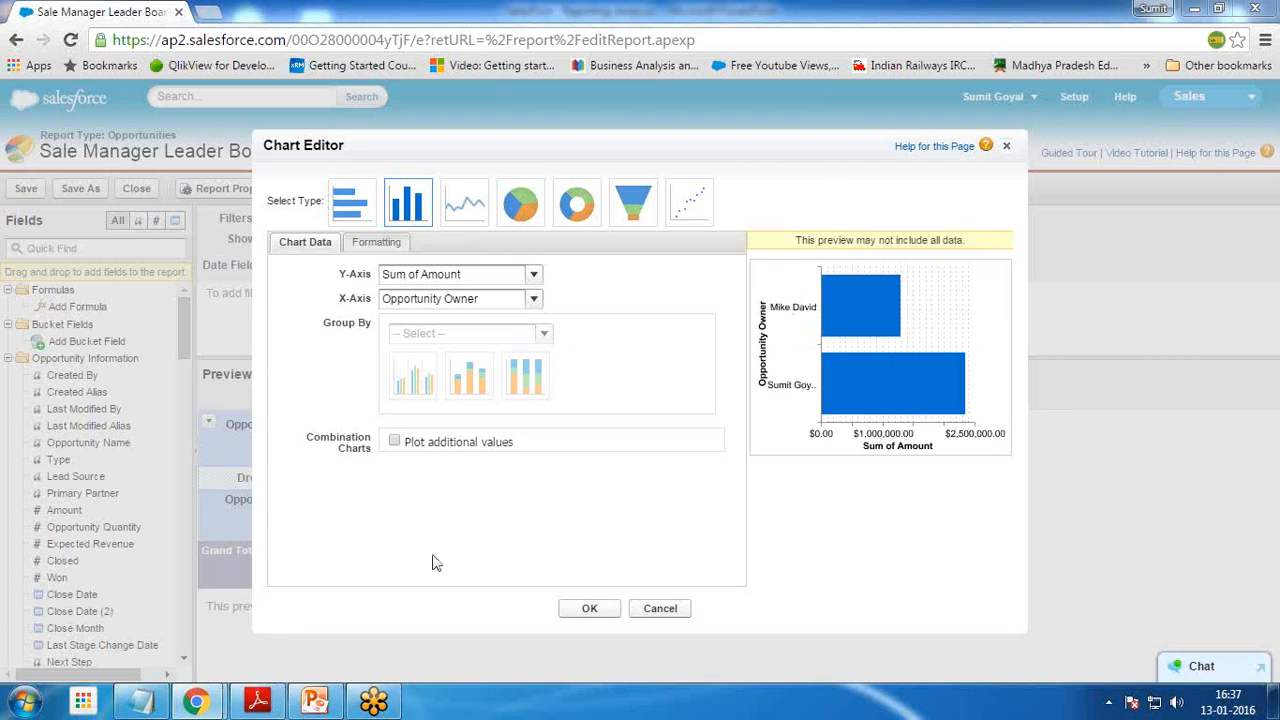
left_click(347, 206)
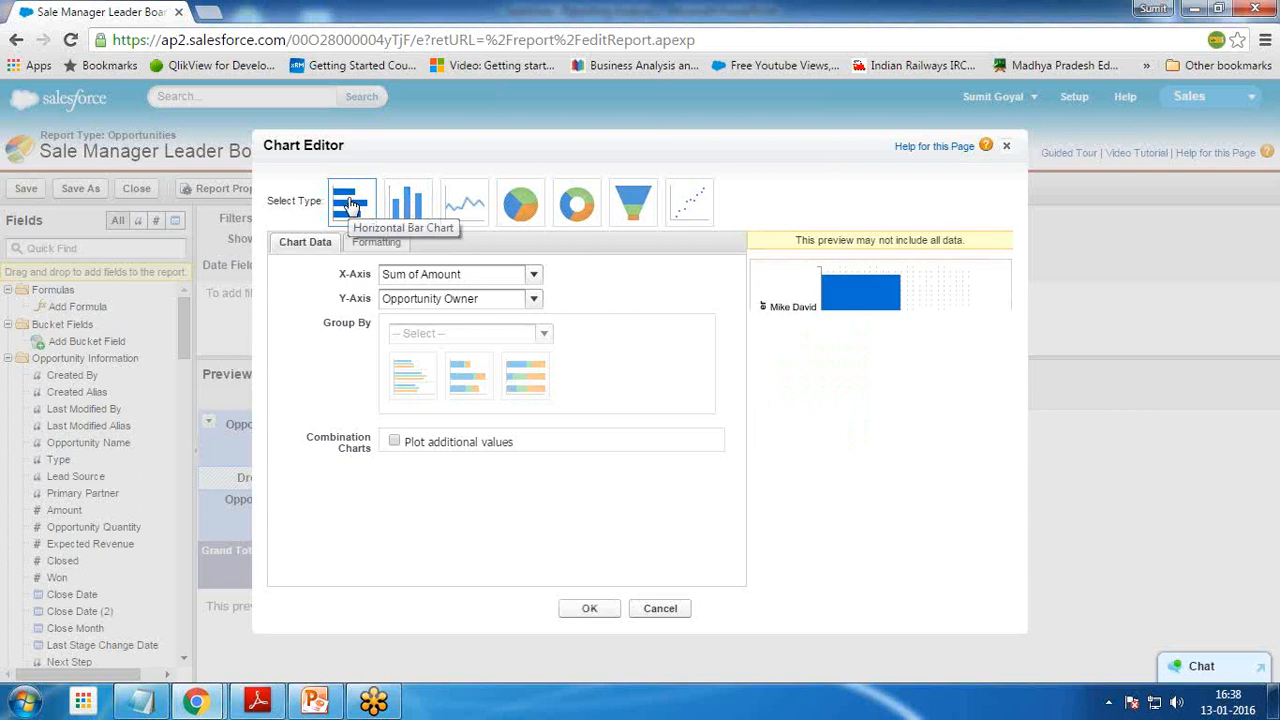
left_click(408, 206)
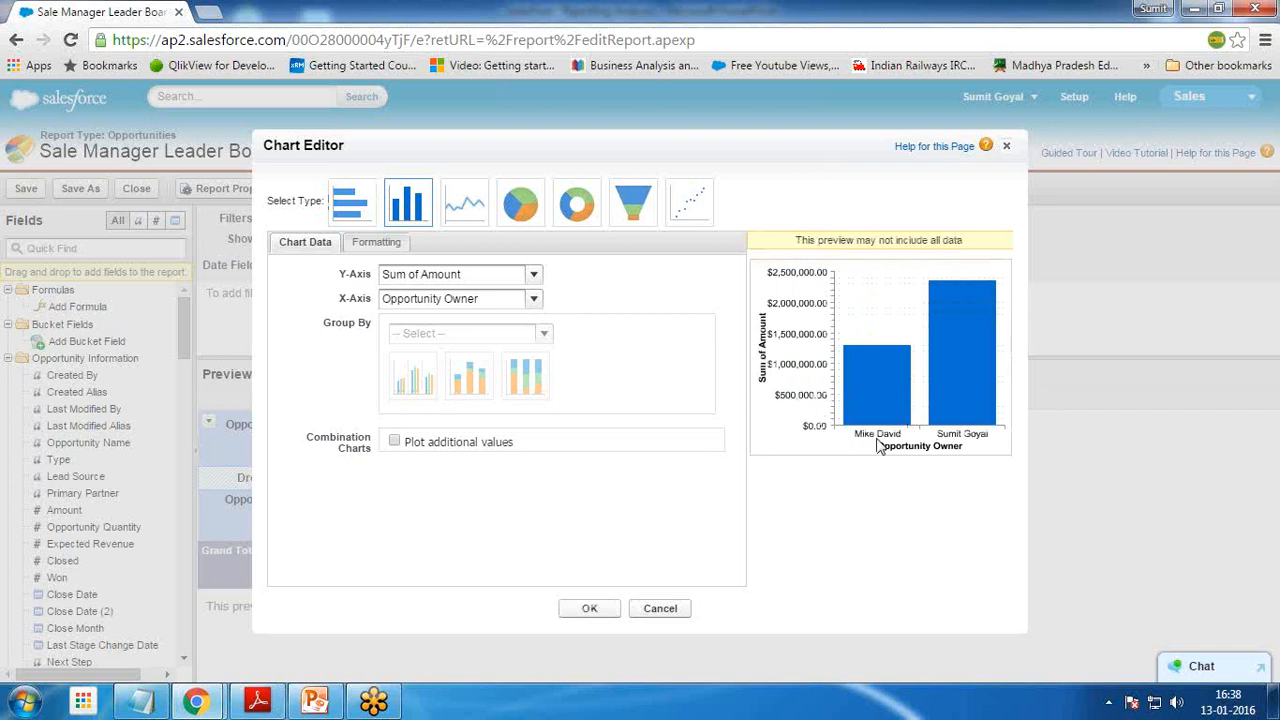
- Set the chart's Y-axis to Record Count and compare it with the reference chart in the PowerPoint presentation
left_click(534, 280)
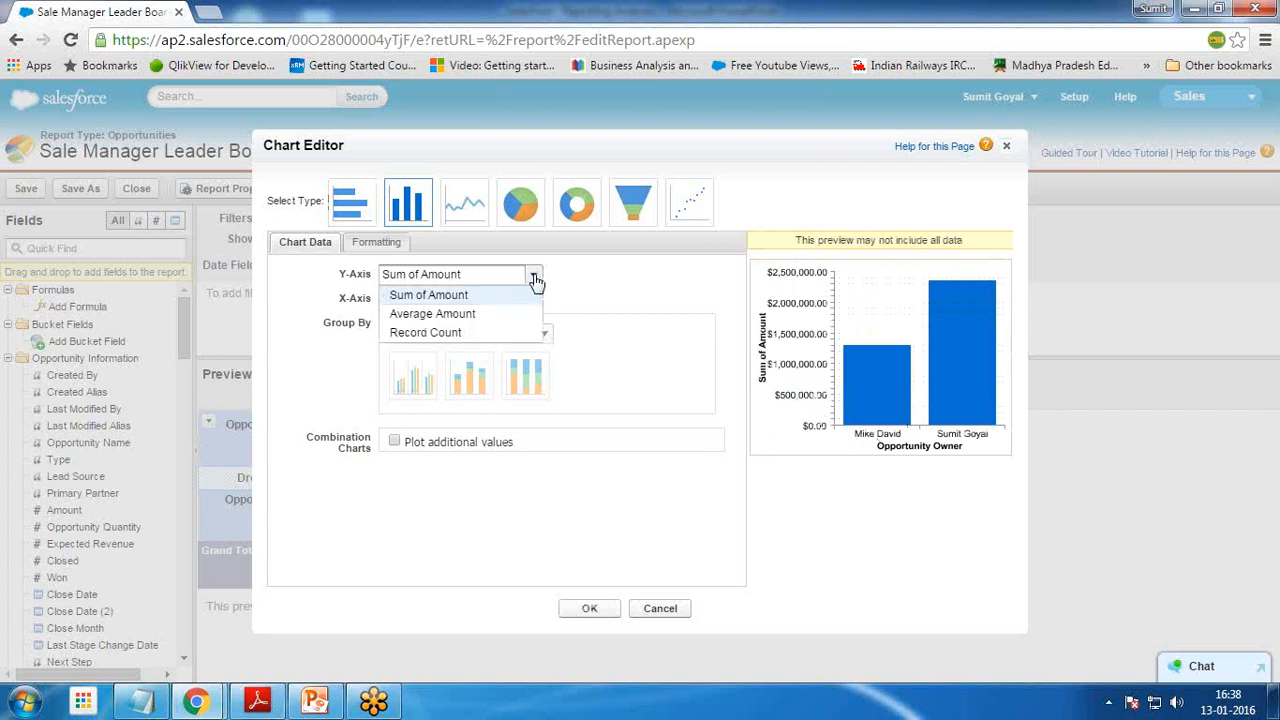
left_click(429, 333)
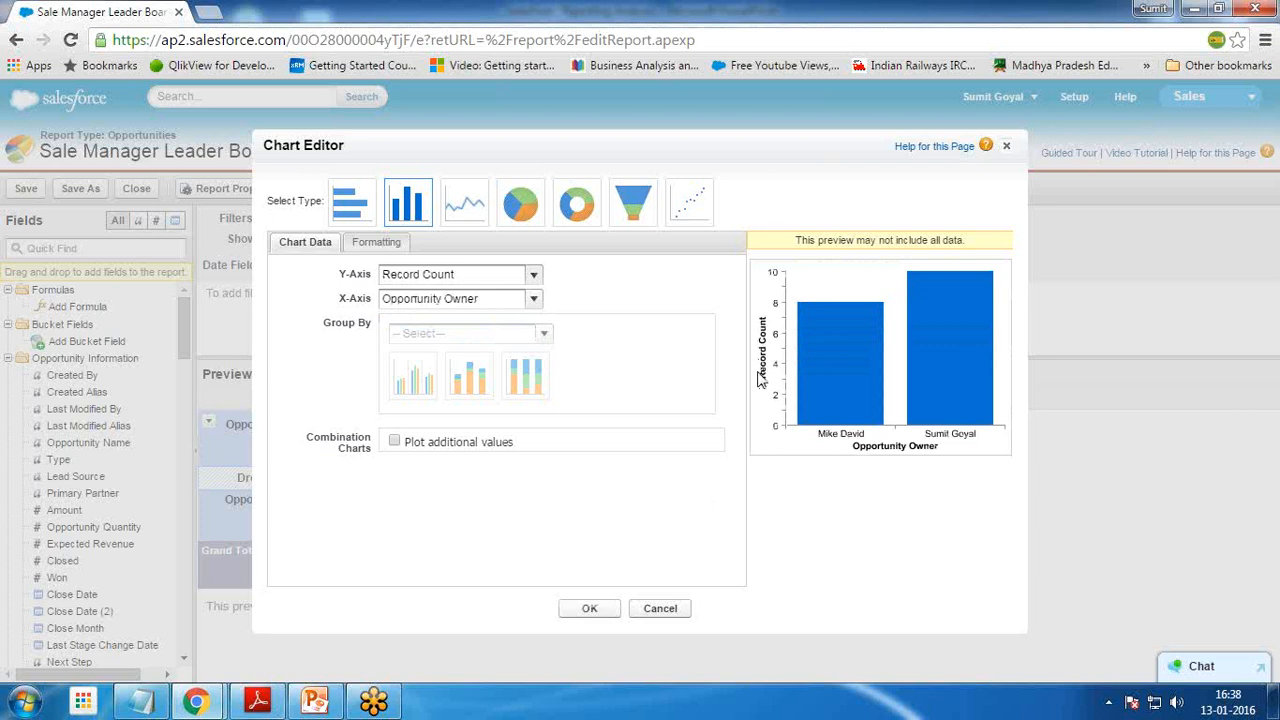
left_click(322, 698)
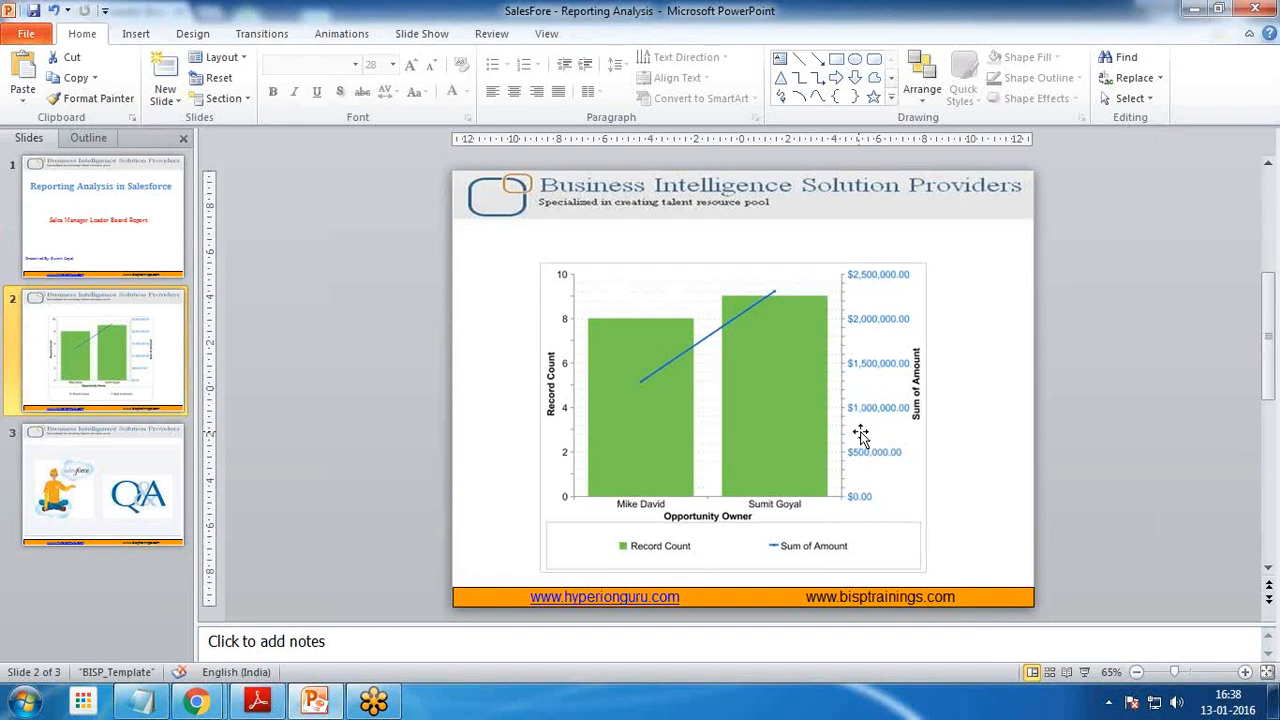
mouse_move(197, 700)
left_click(247, 654)
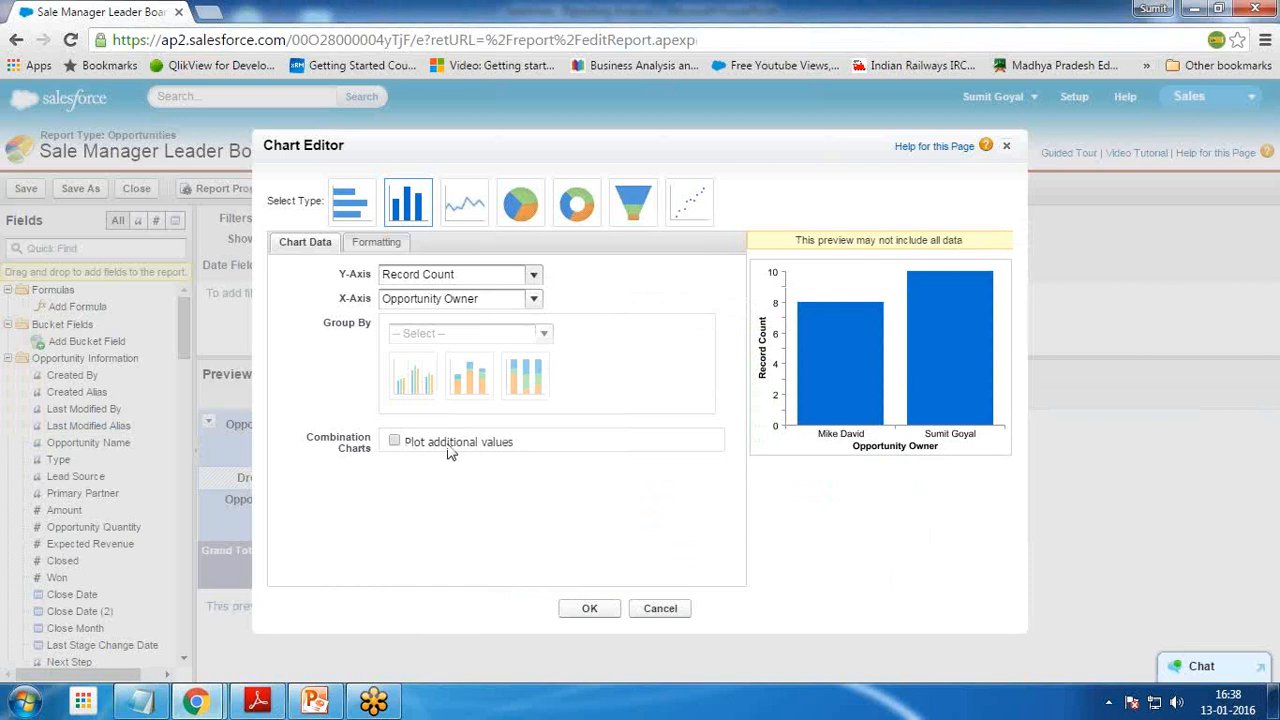
- Turn the chart into a combination chart that plots additional values as a Line
left_click(395, 442)
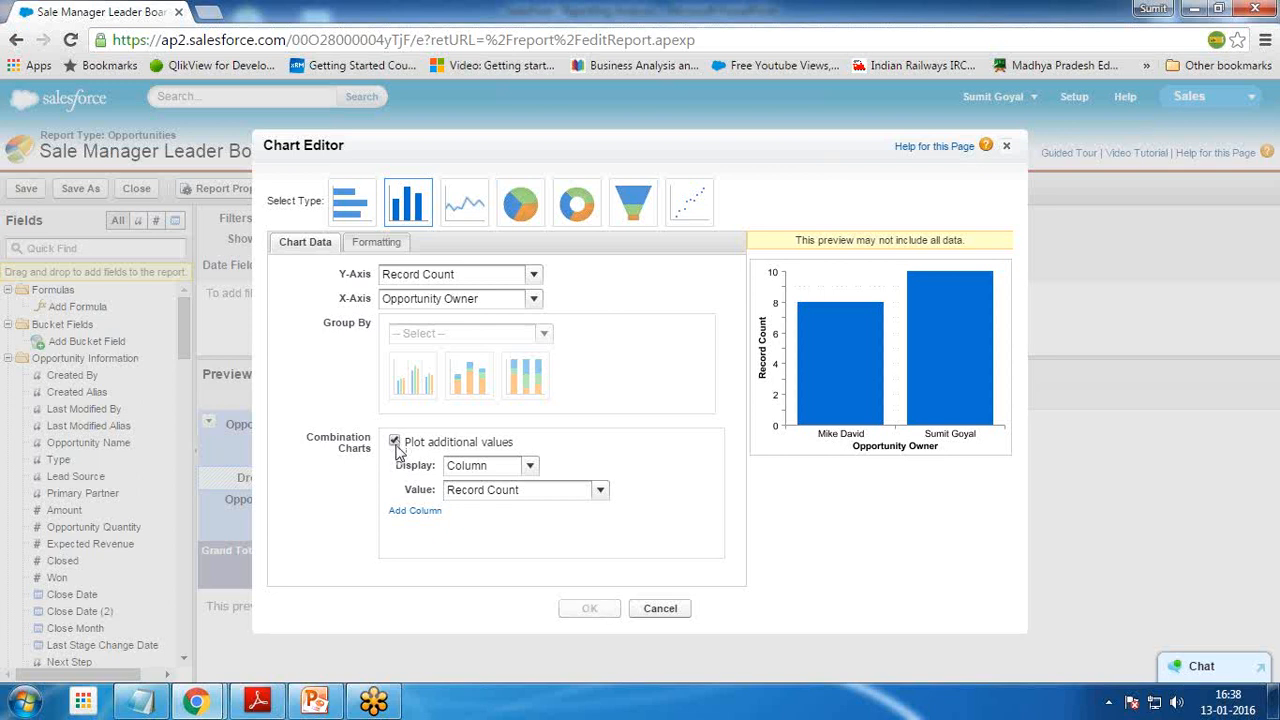
left_click(530, 467)
left_click(531, 472)
left_click(528, 468)
left_click(471, 507)
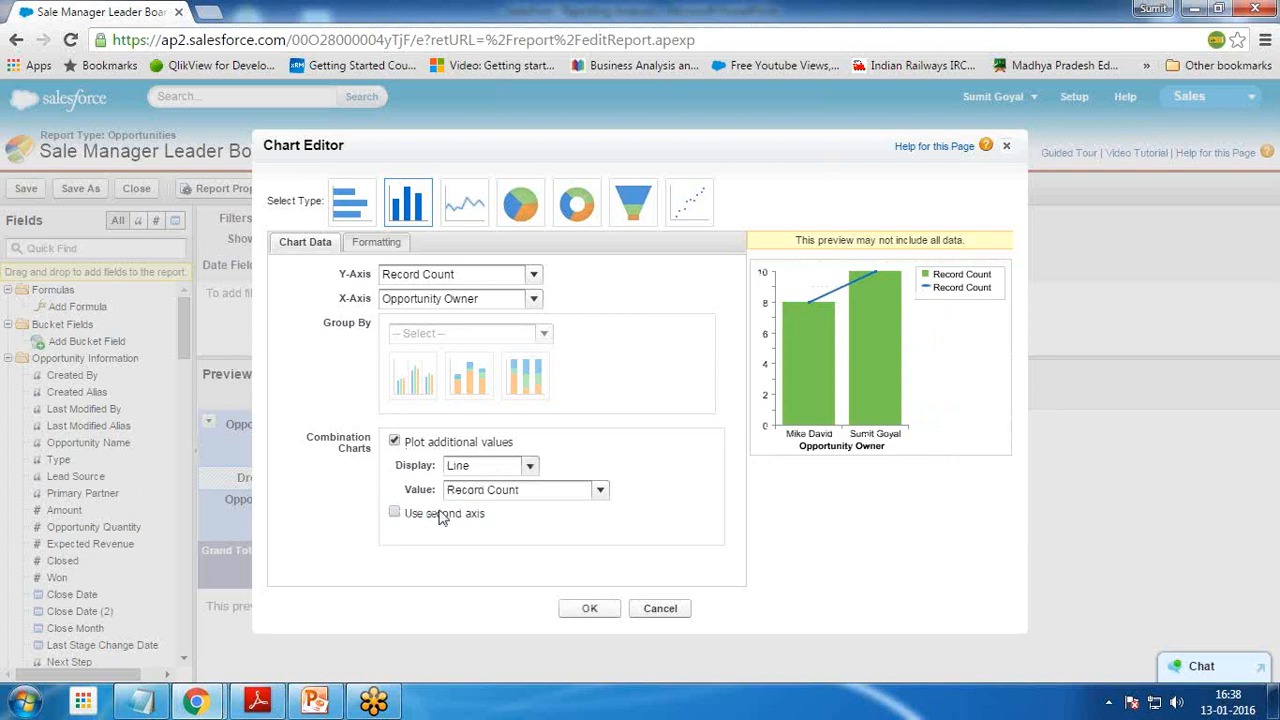
- Plot the combination line on a second axis and set its value to Sum of Amount
left_click(601, 492)
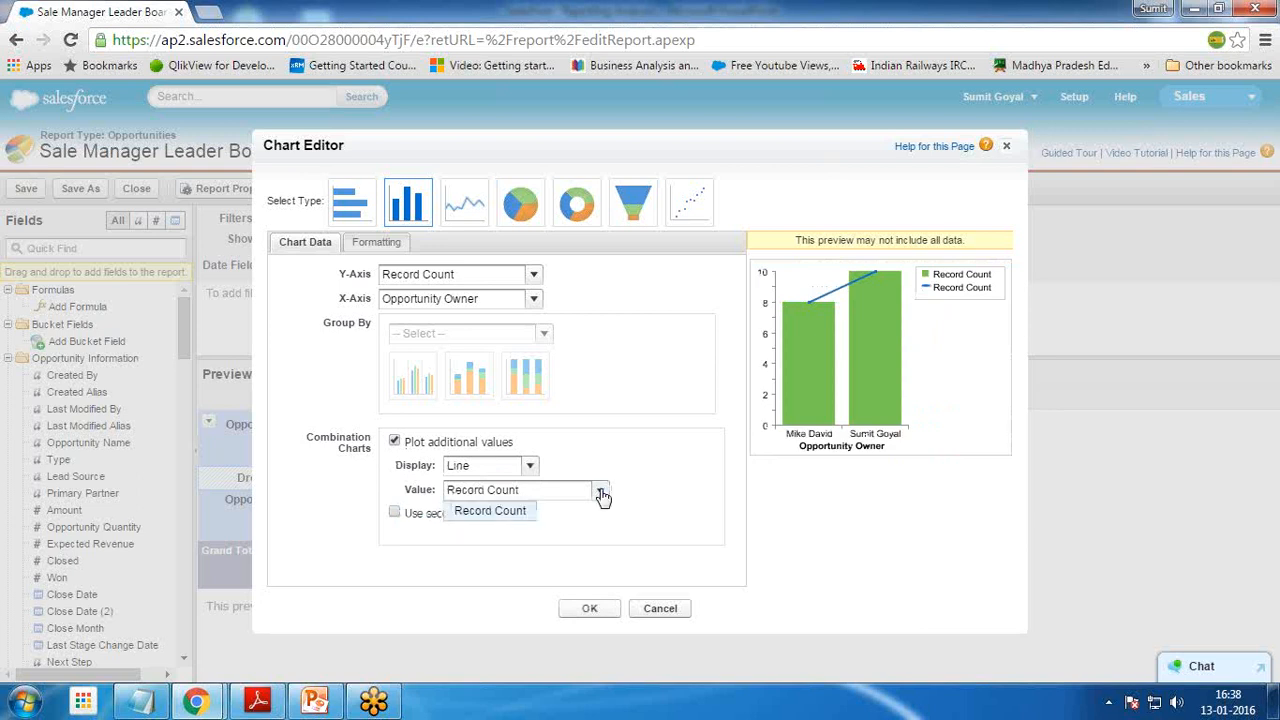
left_click(523, 494)
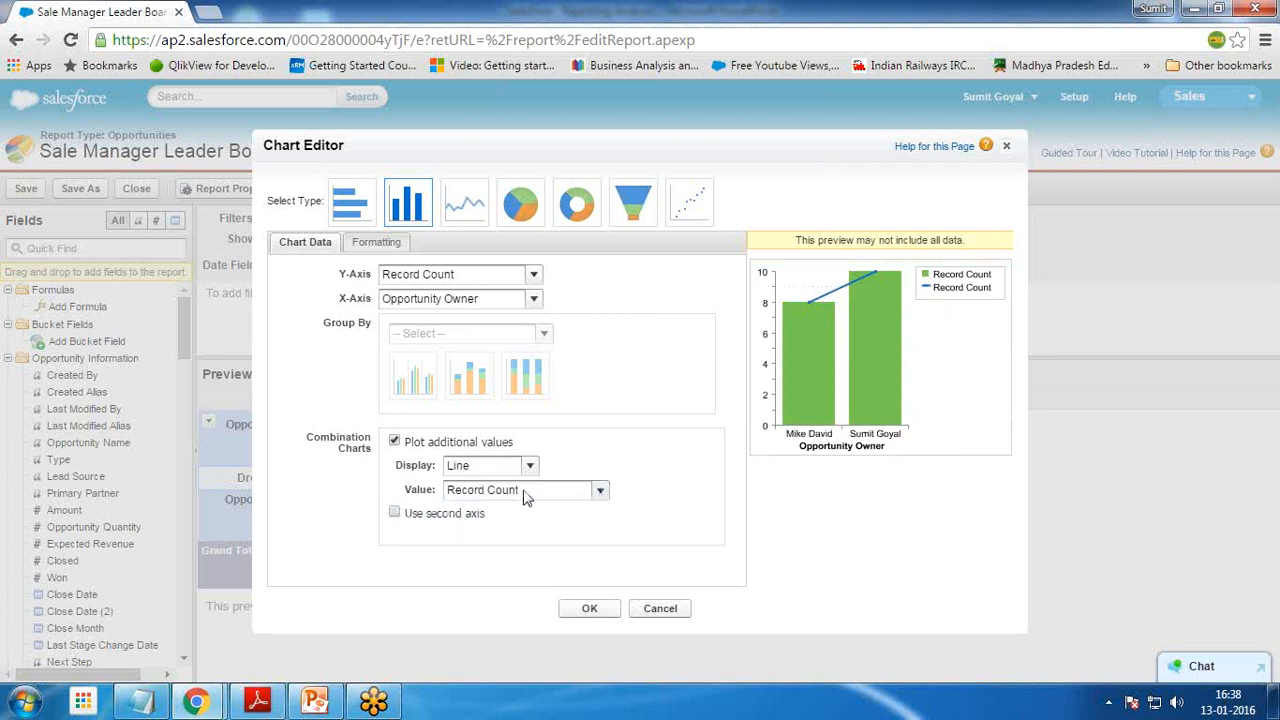
left_click(395, 514)
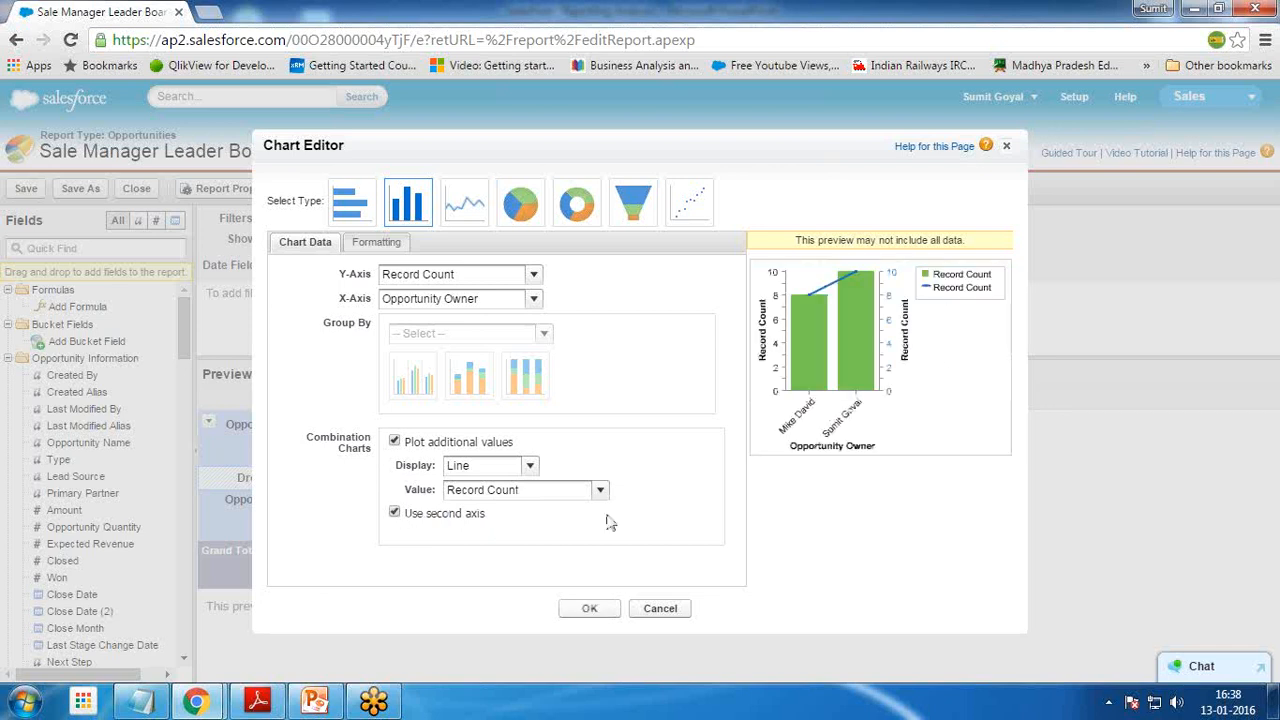
left_click(575, 492)
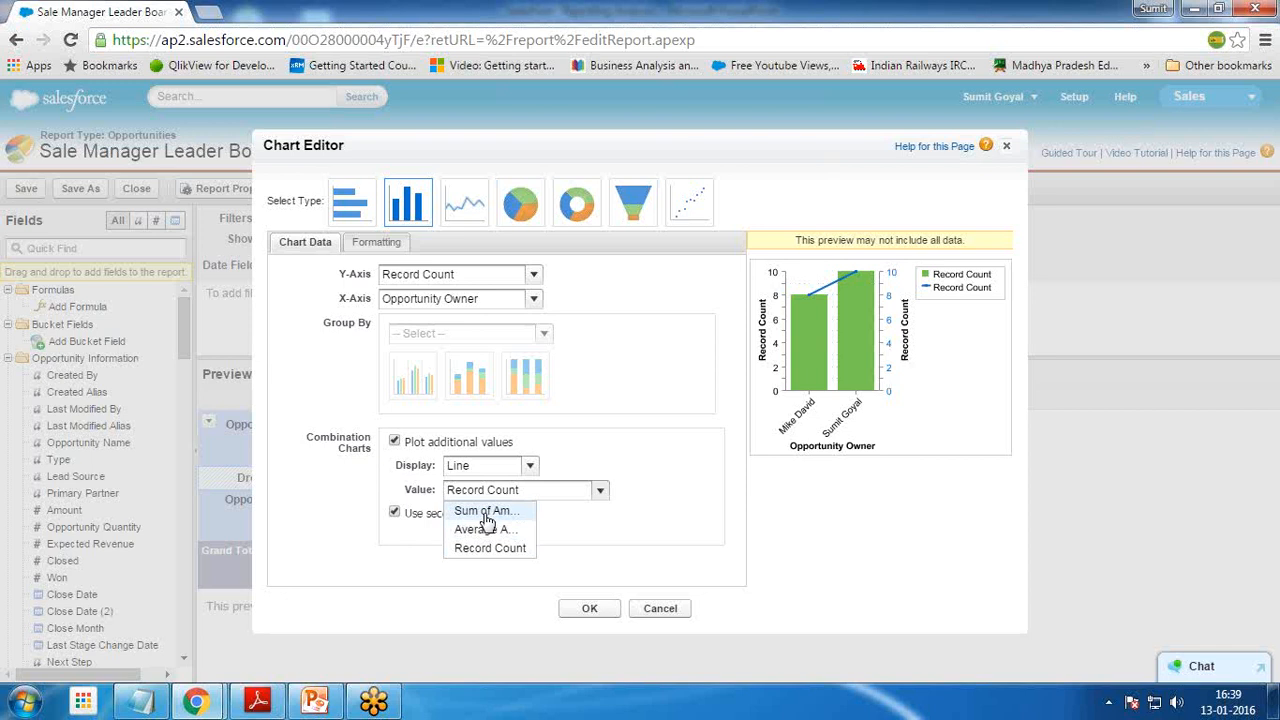
left_click(487, 511)
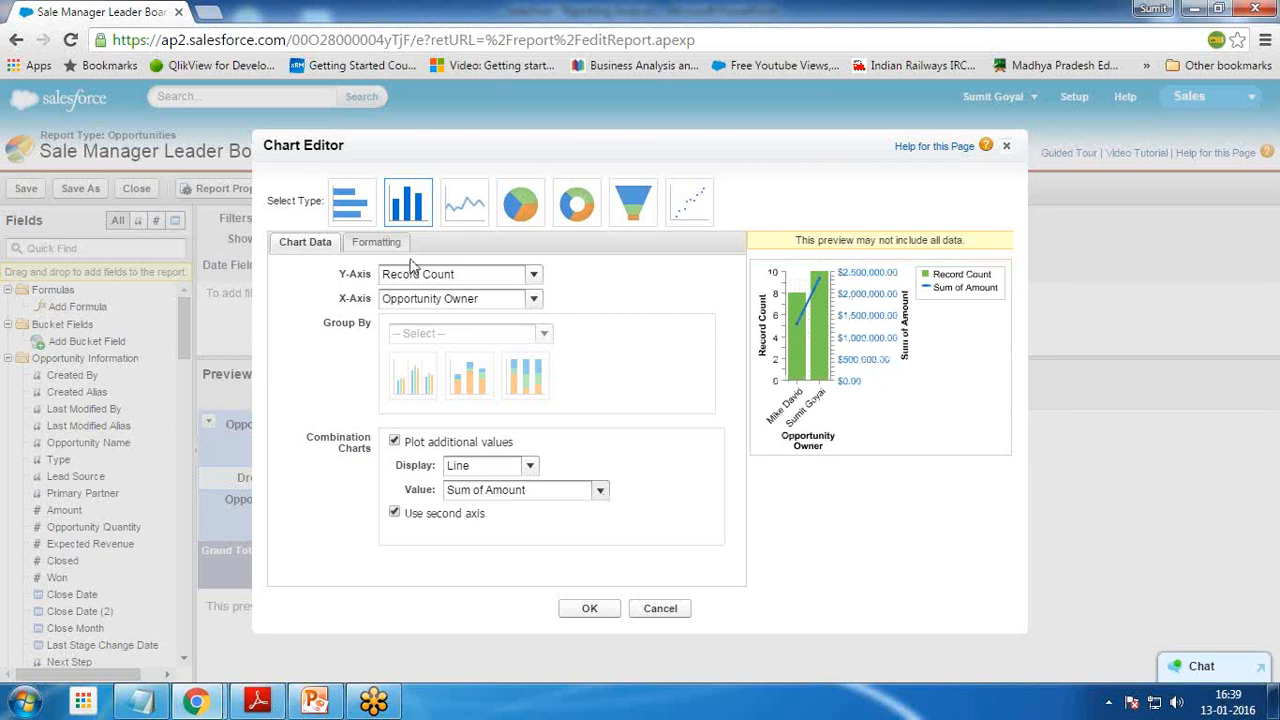
- Set the chart's legend position to Bottom, enable hover details, leave Y-axis values hidden, and apply the chart settings
left_click(372, 244)
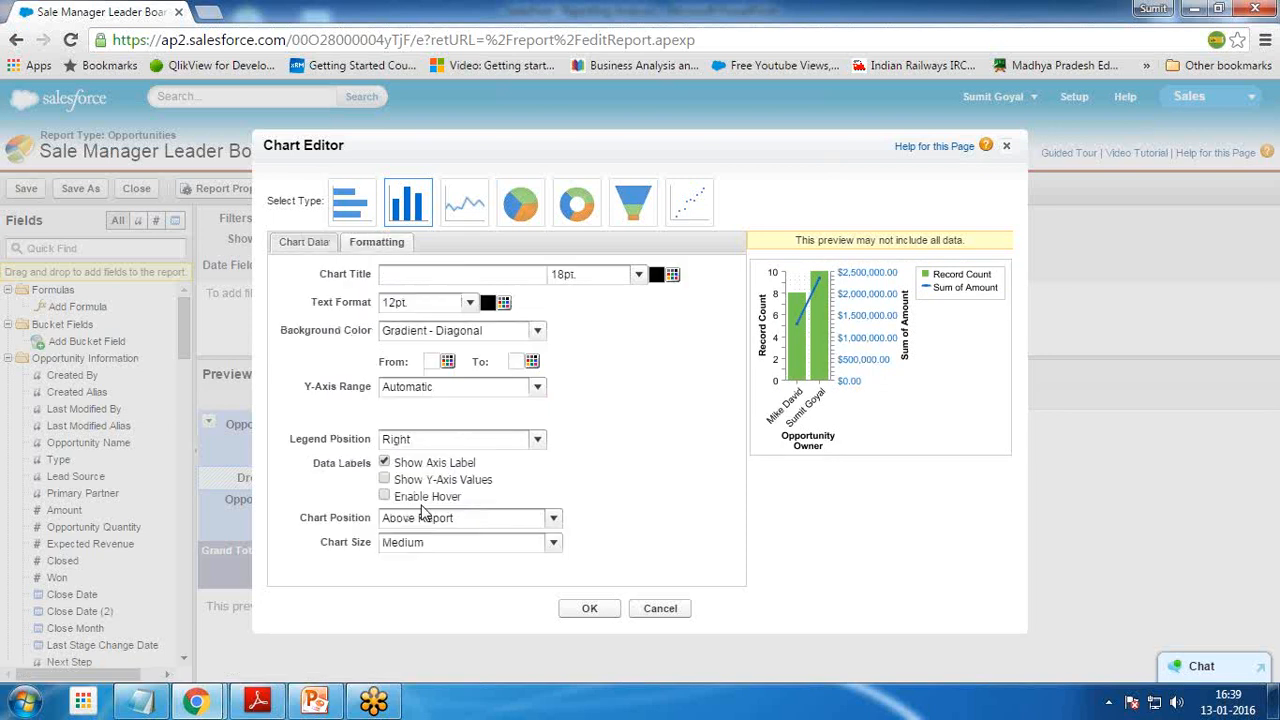
left_click(432, 440)
left_click(410, 479)
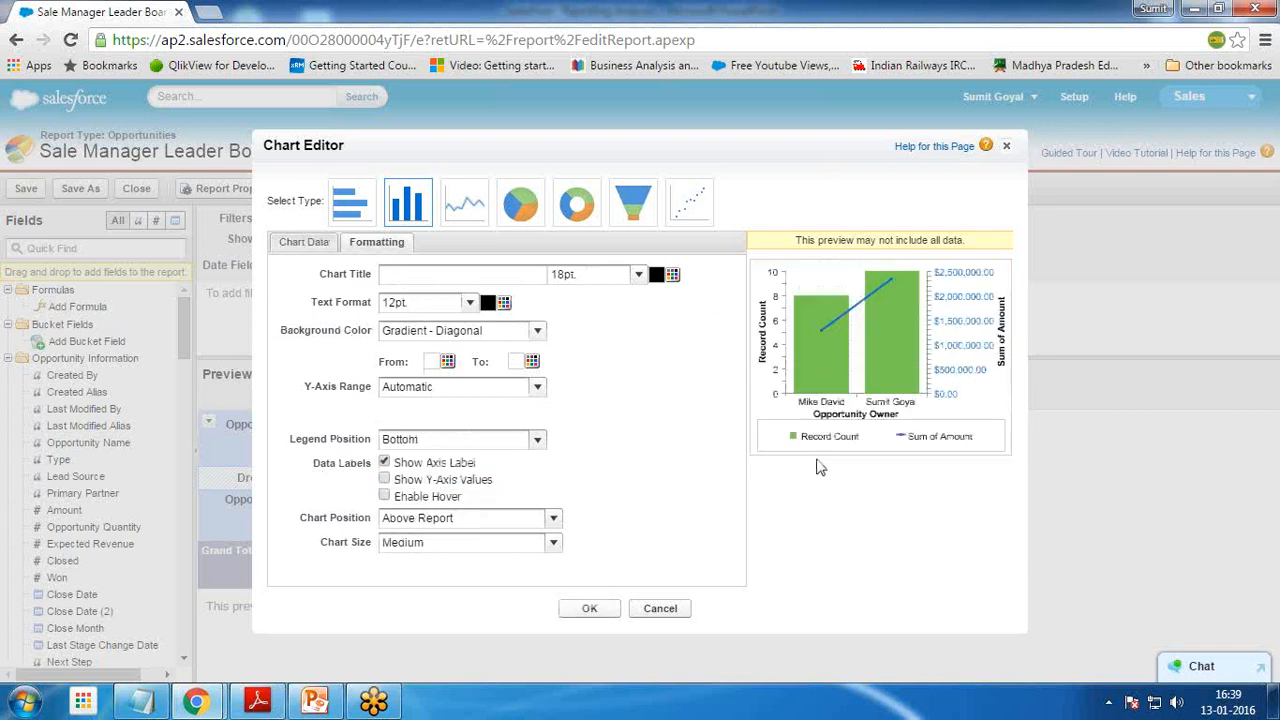
left_click(385, 480)
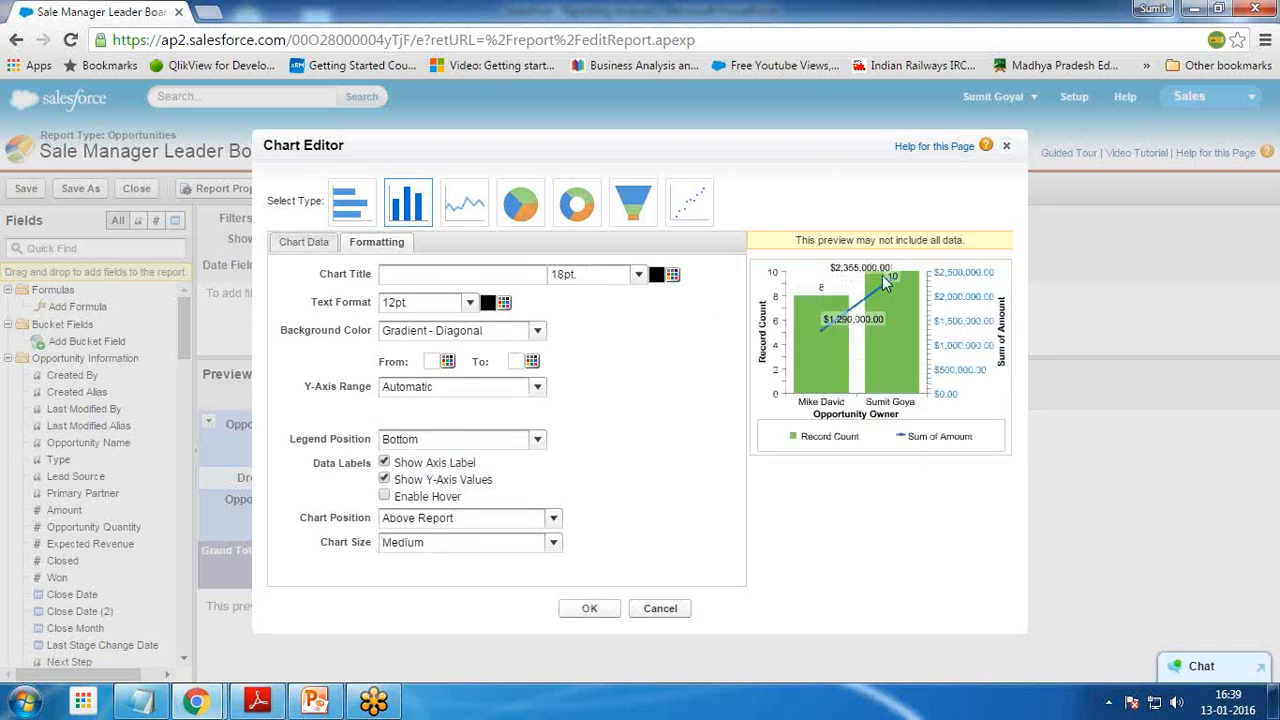
left_click(384, 480)
left_click(385, 496)
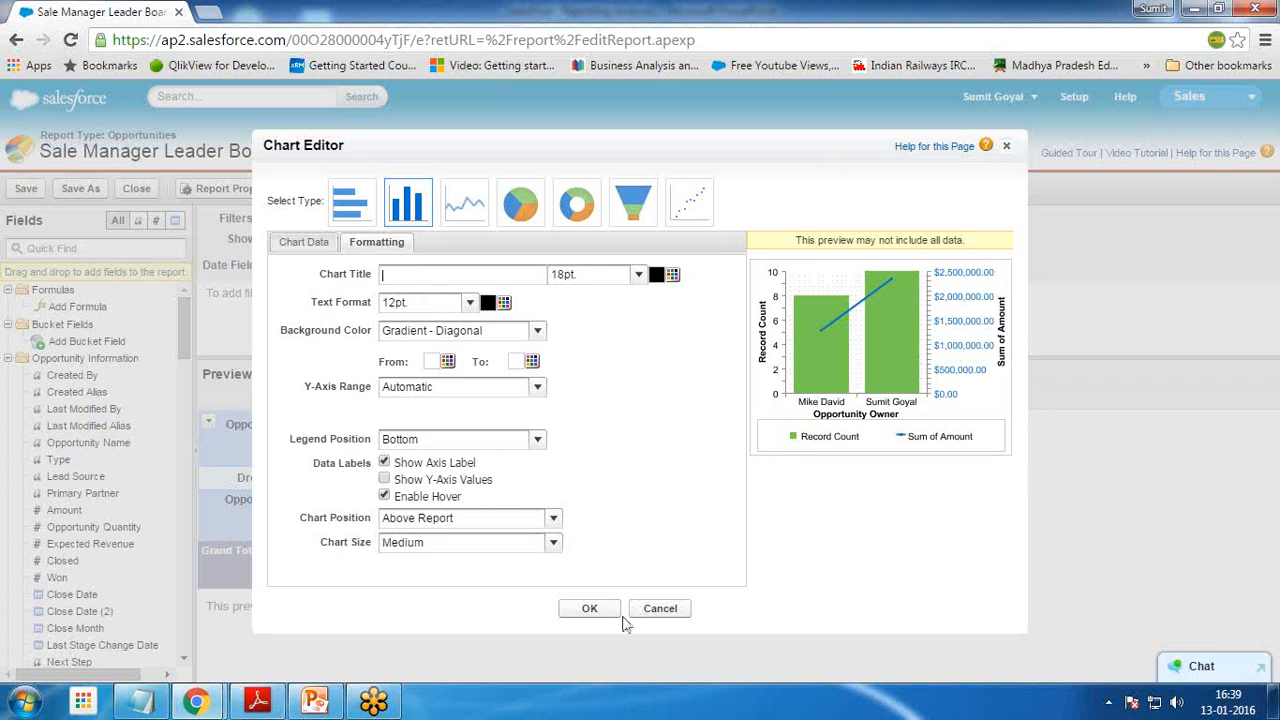
left_click(590, 610)
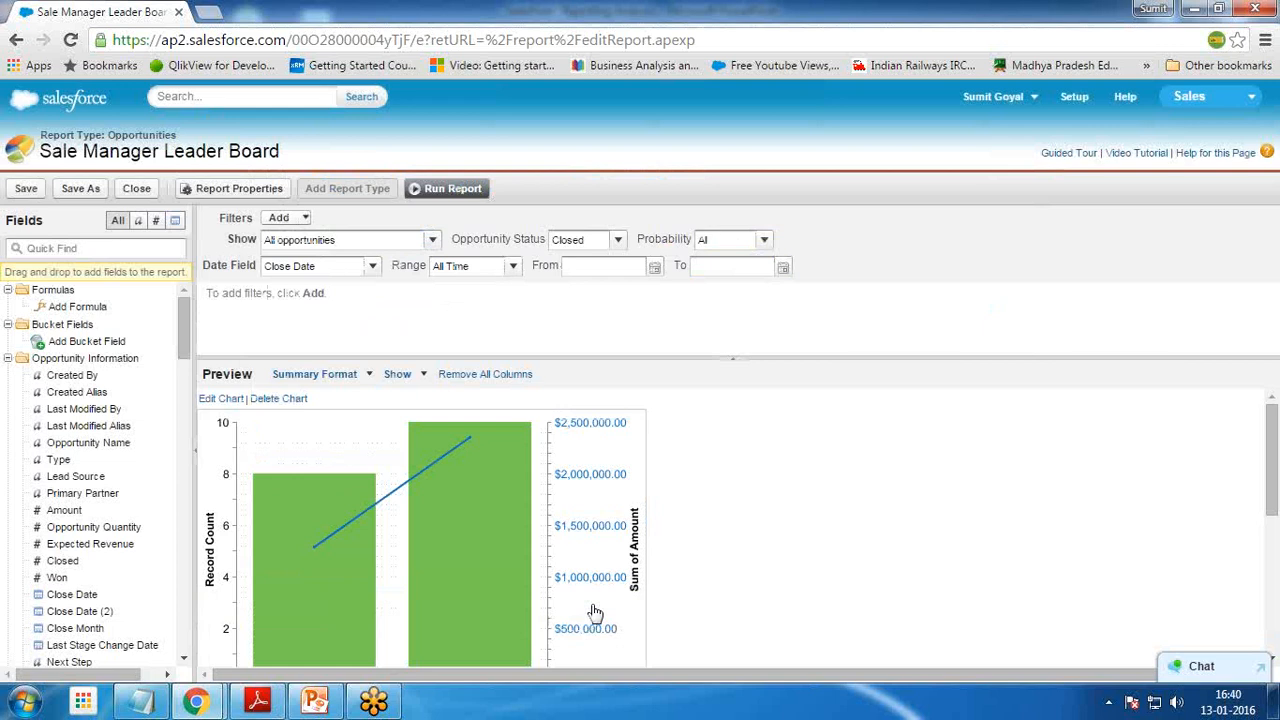
- Save the report with its new chart, run it, and review the resulting chart and totals
mouse_move(423, 522)
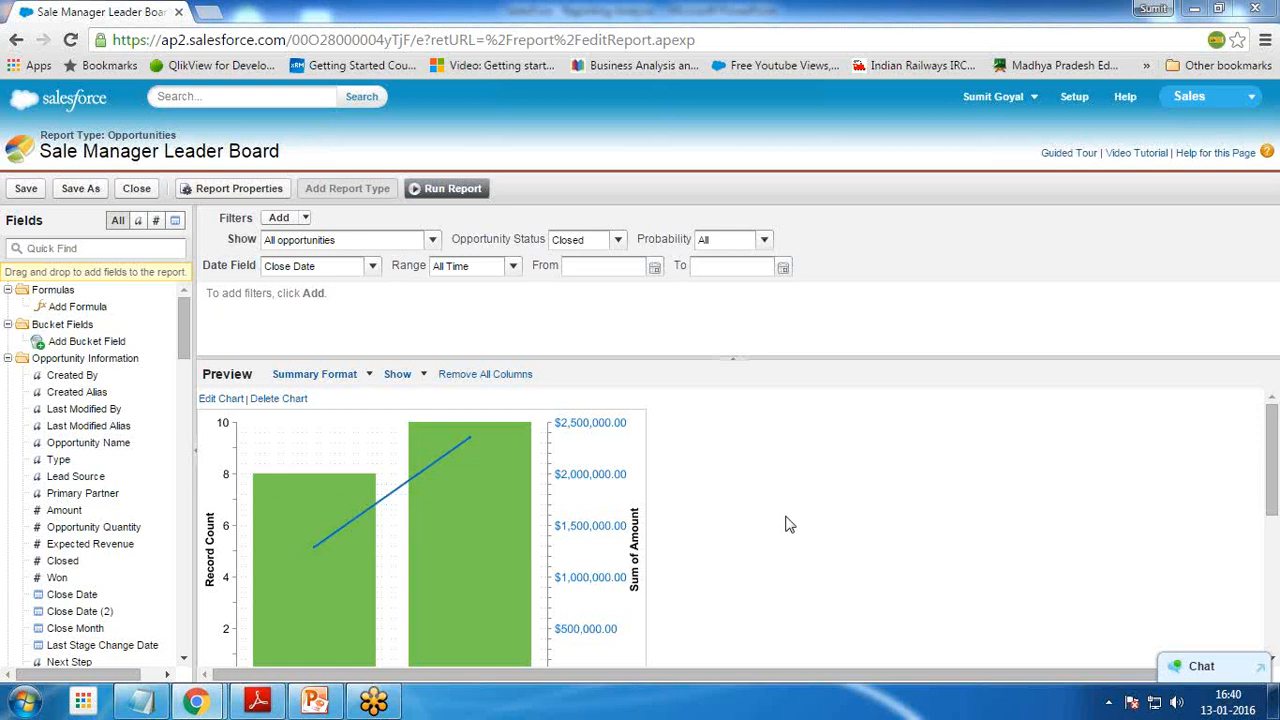
scroll(748, 486, "down", 3)
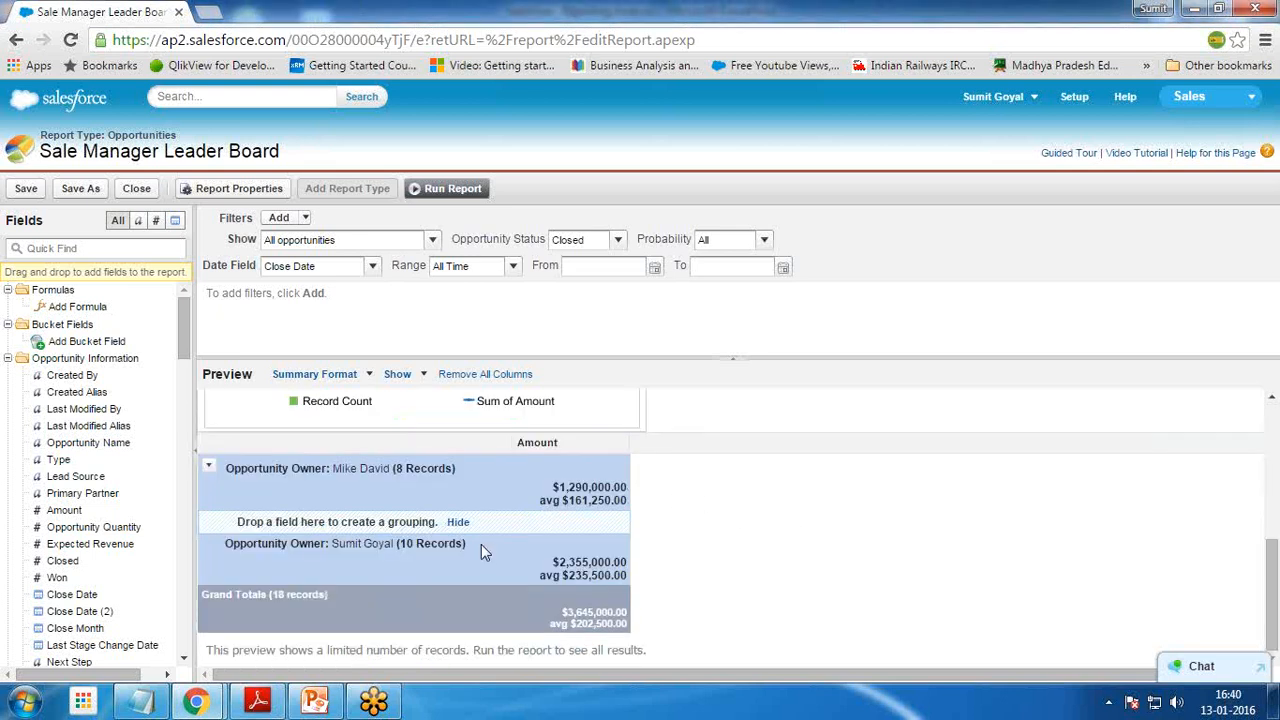
scroll(475, 550, "up", 1)
scroll(475, 550, "up", 2)
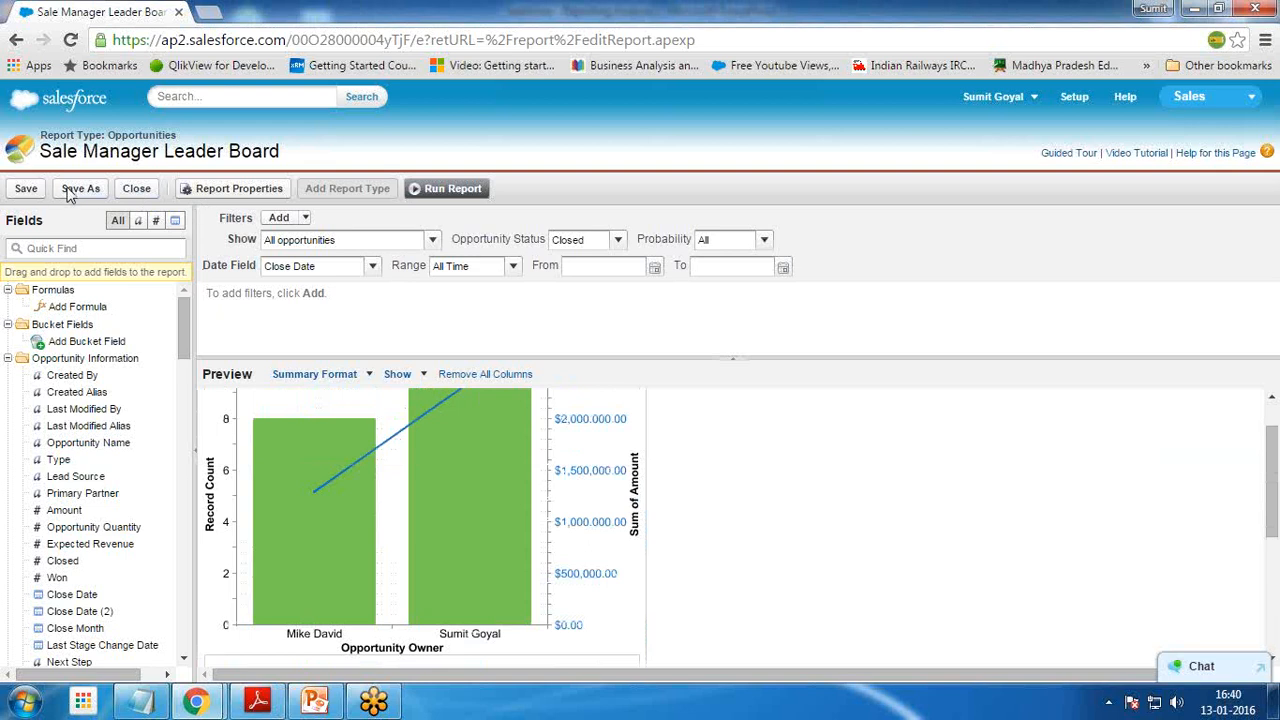
left_click(27, 190)
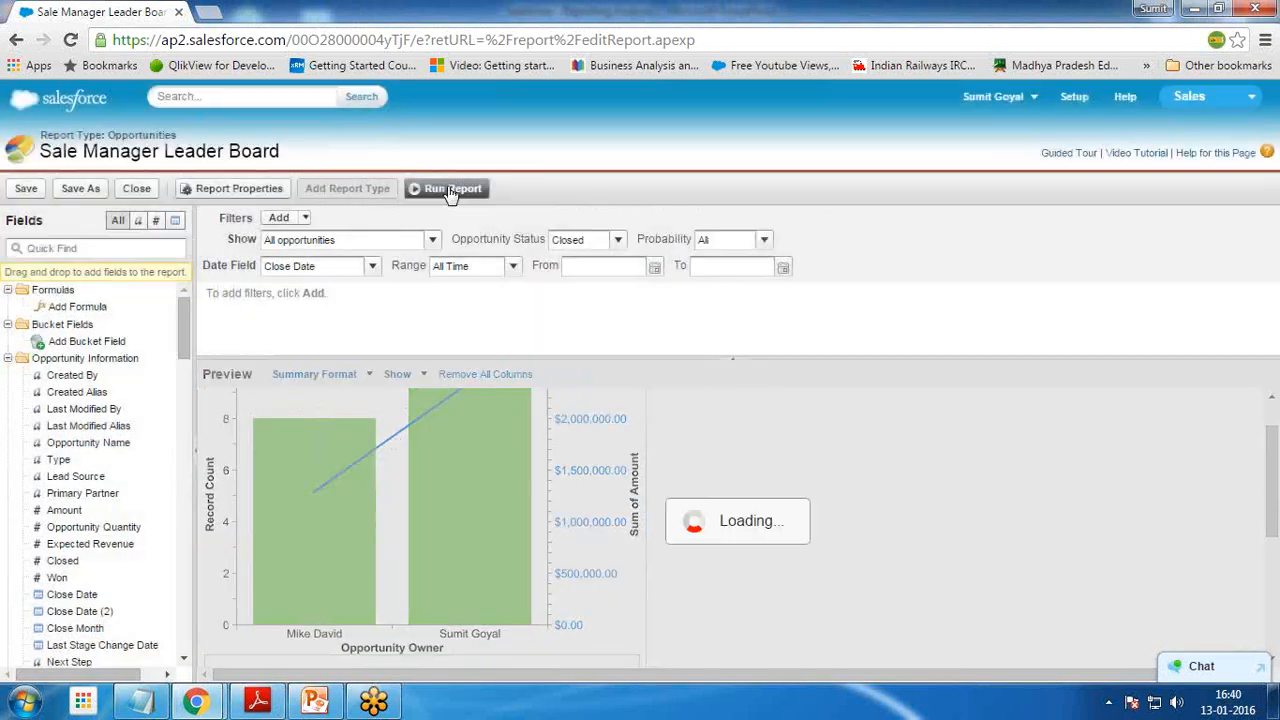
left_click(447, 188)
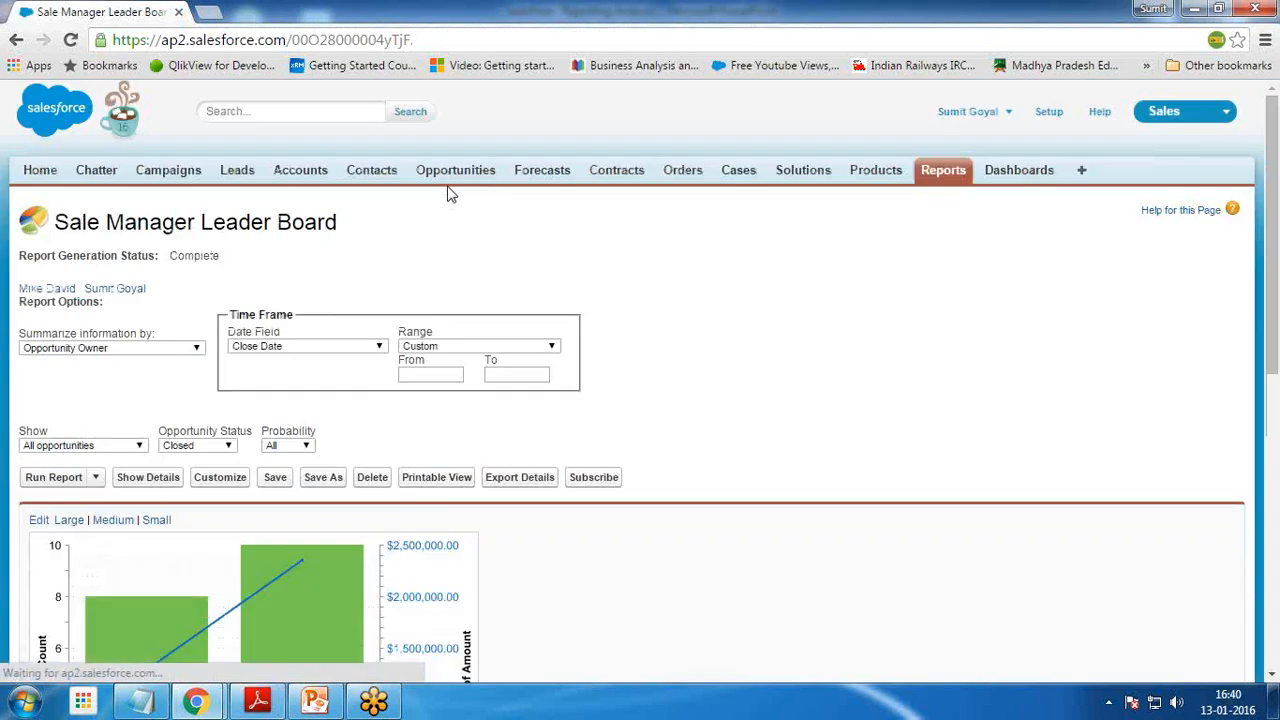
scroll(605, 555, "down", 5)
scroll(620, 537, "up", 4)
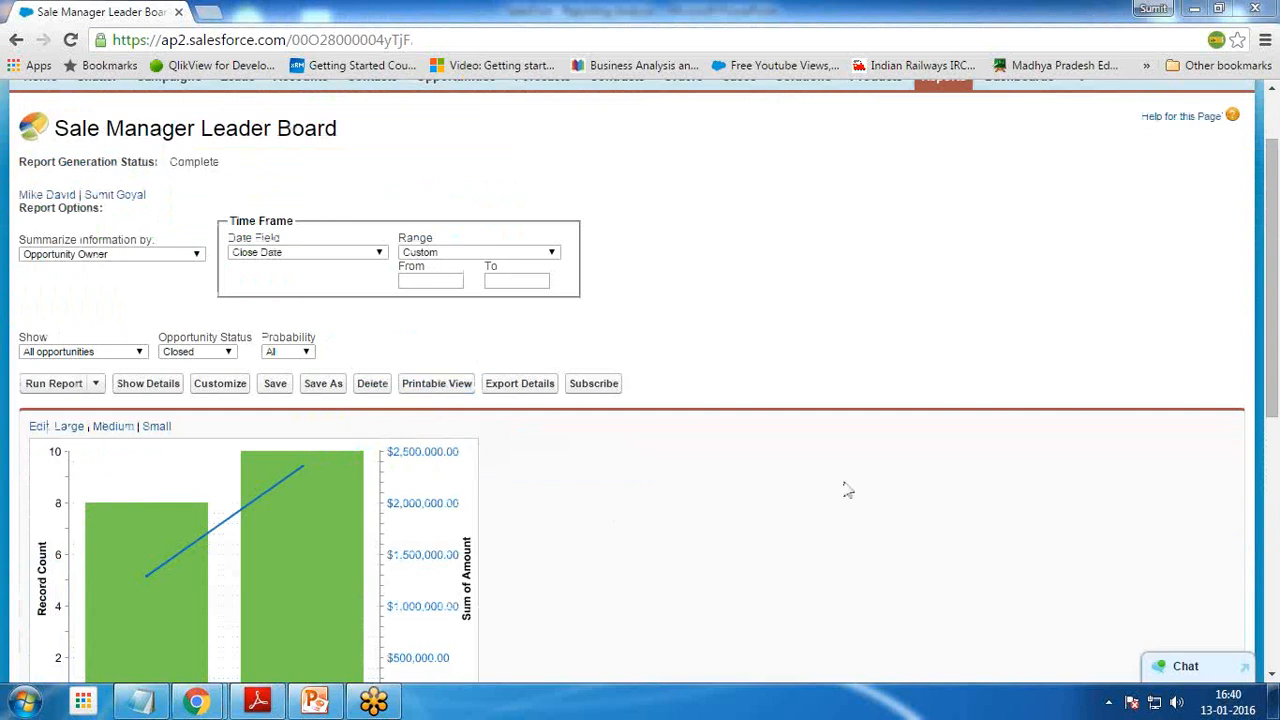
scroll(834, 340, "up", 1)
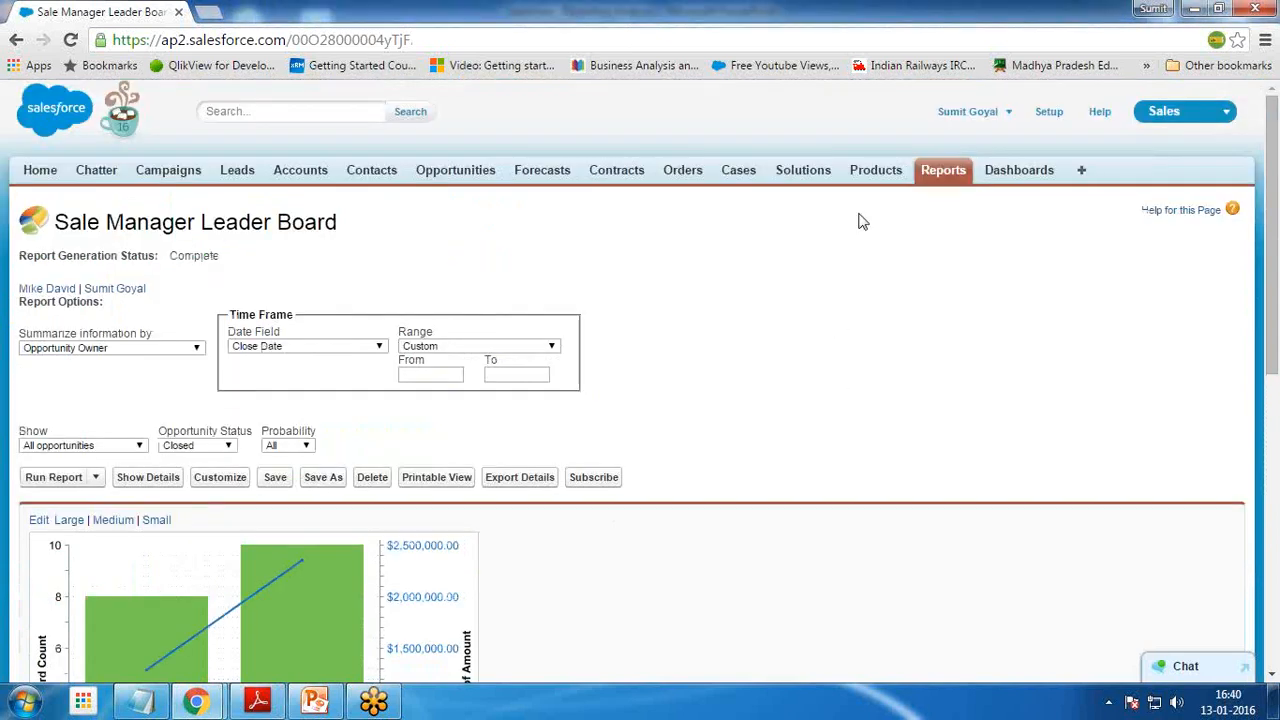
- Open the Closed Sale Current Quarter dashboard in edit mode
left_click(1016, 172)
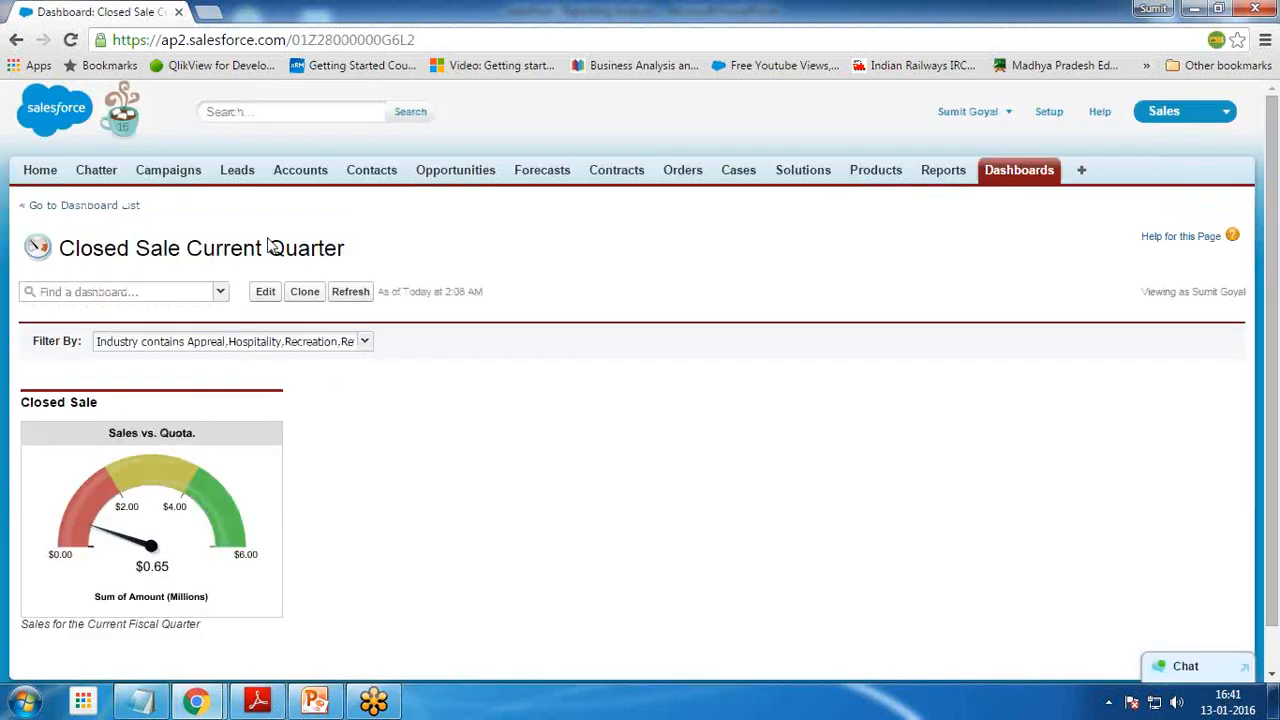
scroll(361, 557, "down", 1)
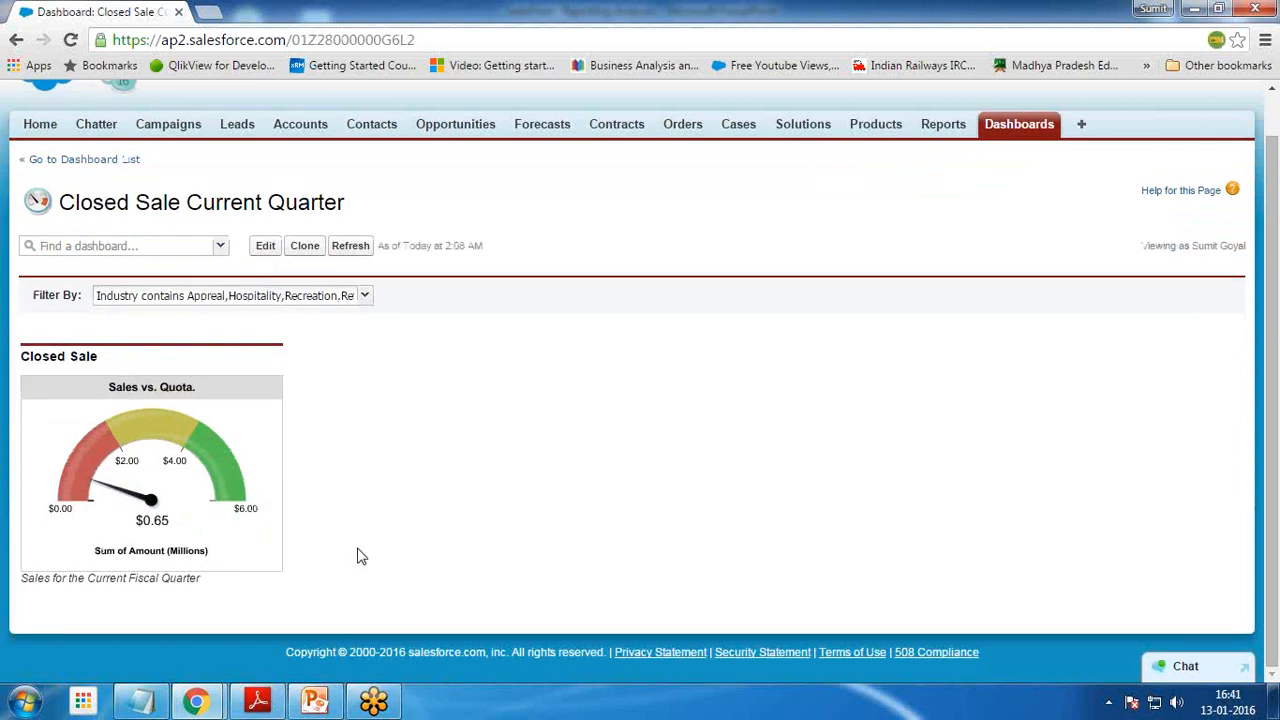
left_click(268, 252)
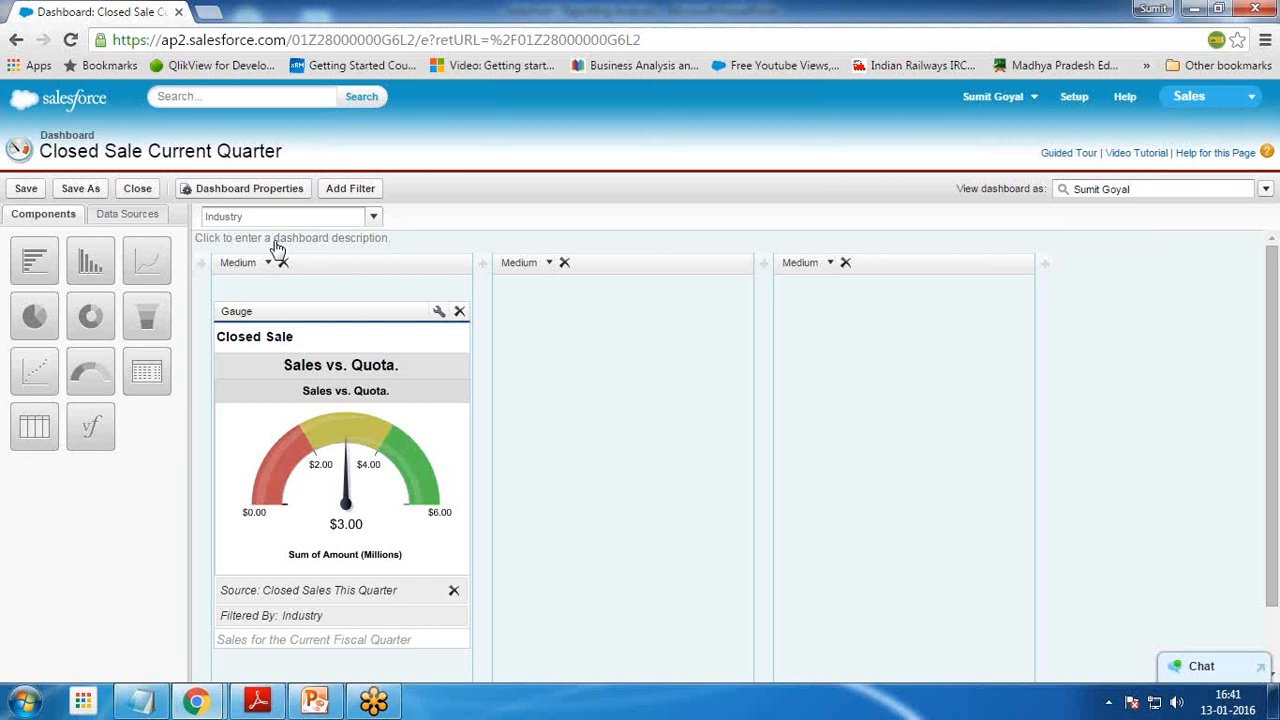
- Add a Vertical Bar Chart component to the dashboard's middle column, beside the Closed Sale gauge
left_click_drag(91, 268, 334, 612)
scroll(352, 568, "down", 3)
left_click_drag(277, 543, 537, 288)
left_click_drag(284, 460, 562, 290)
left_click(583, 233)
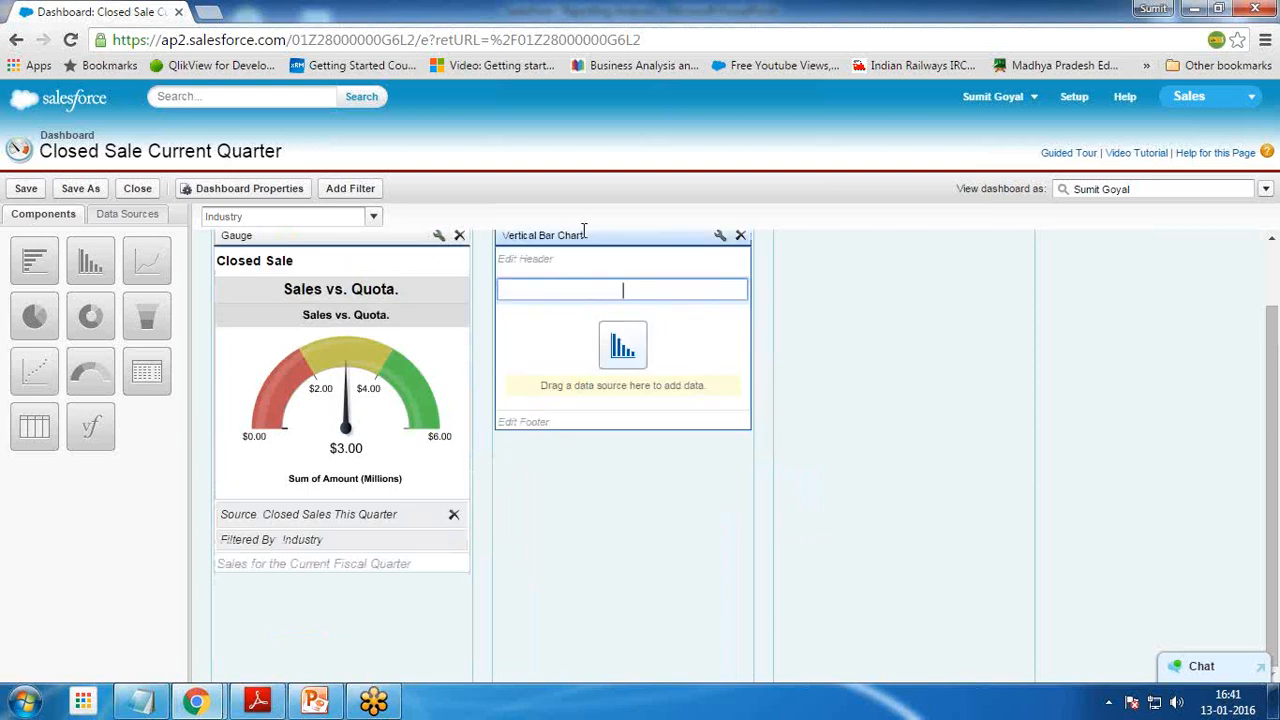
- Assign the Sales Manager Leader Board report from My Personal Custom Reports as the new chart component's data source
left_click(109, 216)
left_click(7, 294)
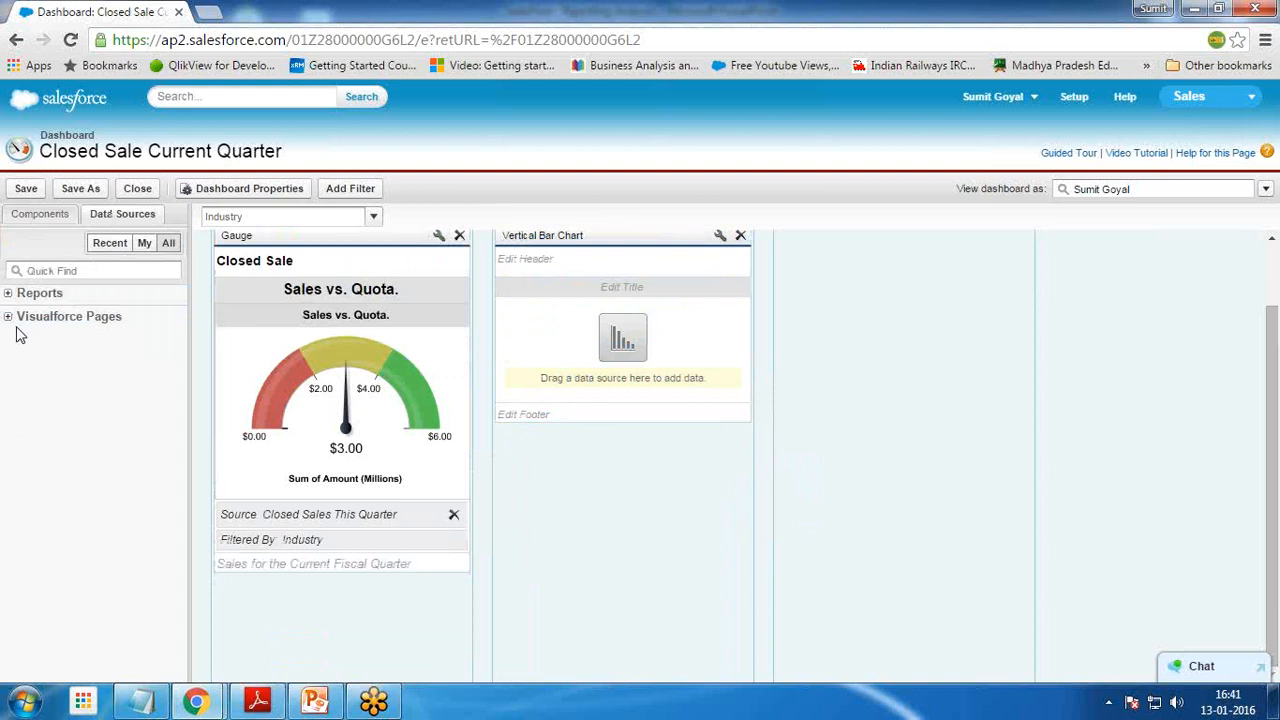
left_click(23, 312)
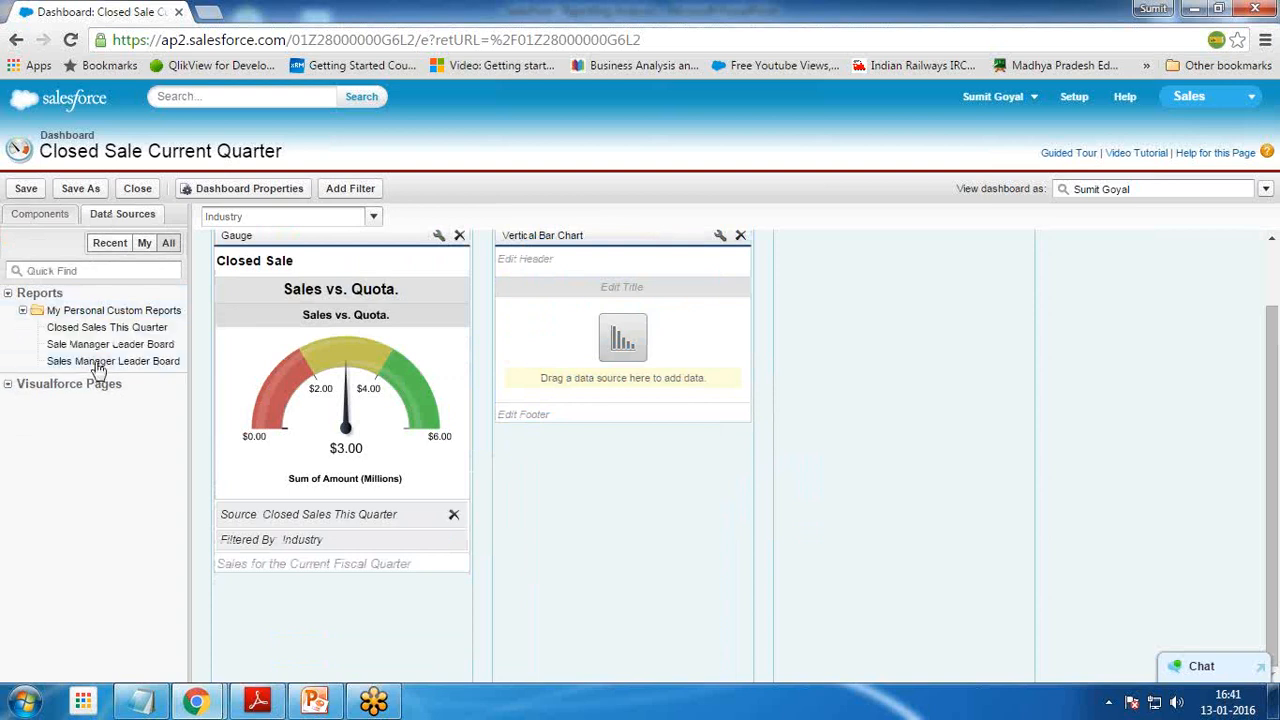
mouse_move(189, 354)
left_mouse_down()
mouse_move(270, 354)
mouse_move(190, 356)
left_mouse_up()
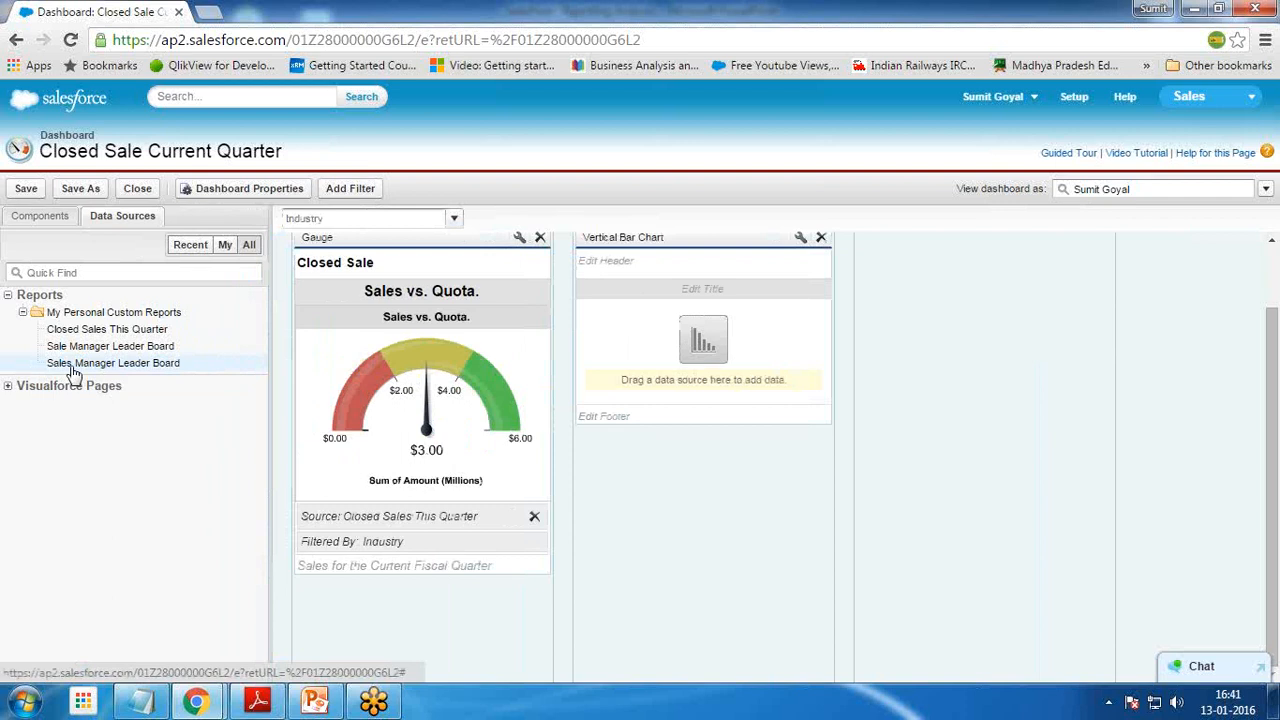
left_click_drag(113, 363, 681, 313)
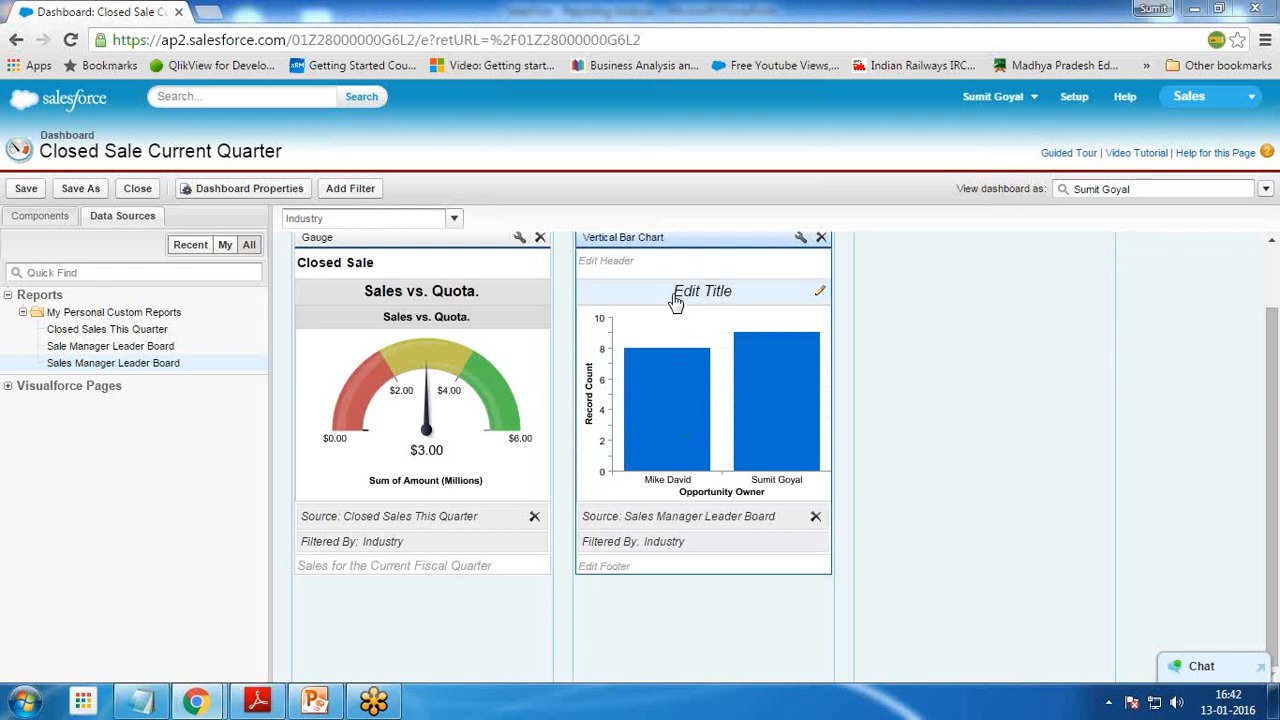
- Configure the new dashboard component to use the chart as defined in the source report
left_click(800, 240)
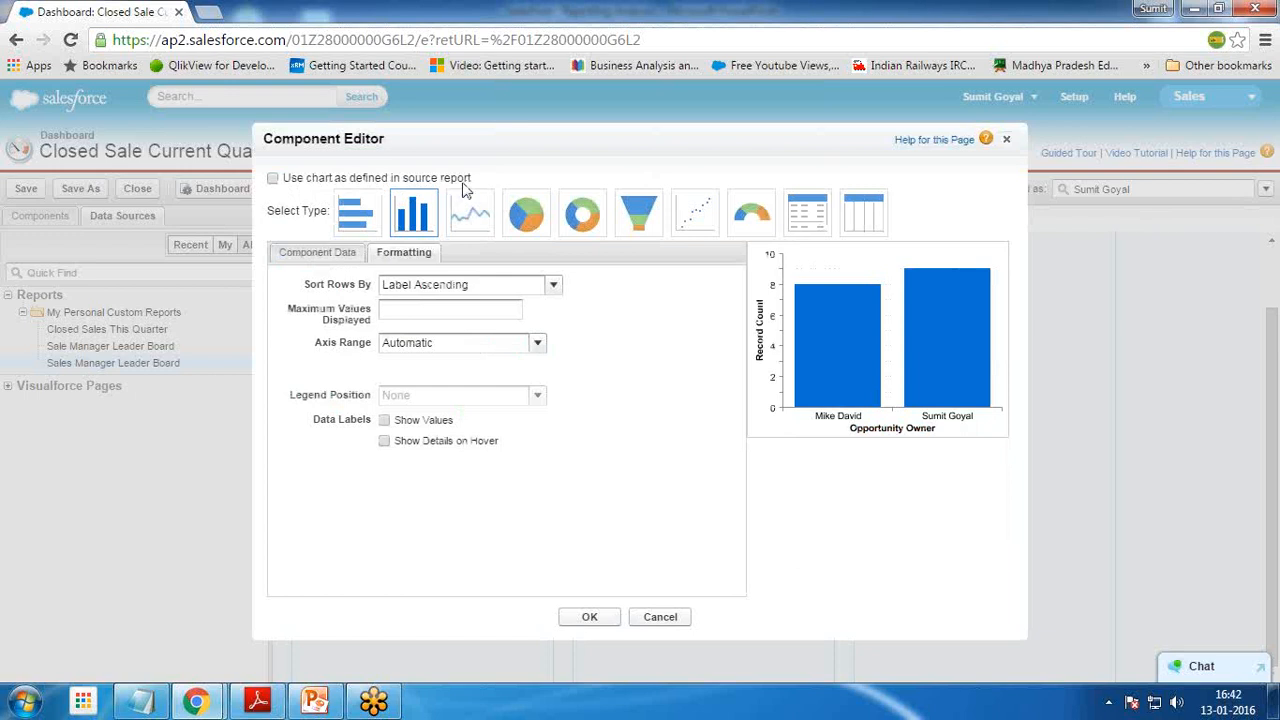
left_click(272, 178)
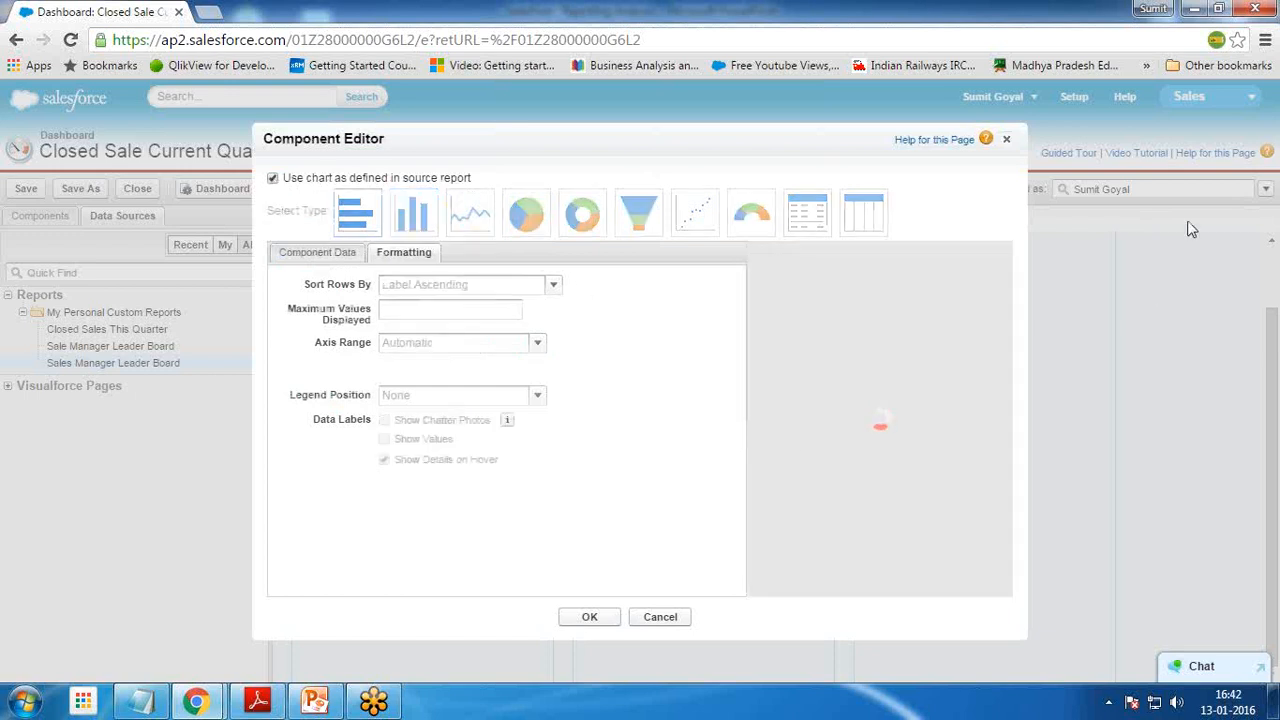
left_click(588, 620)
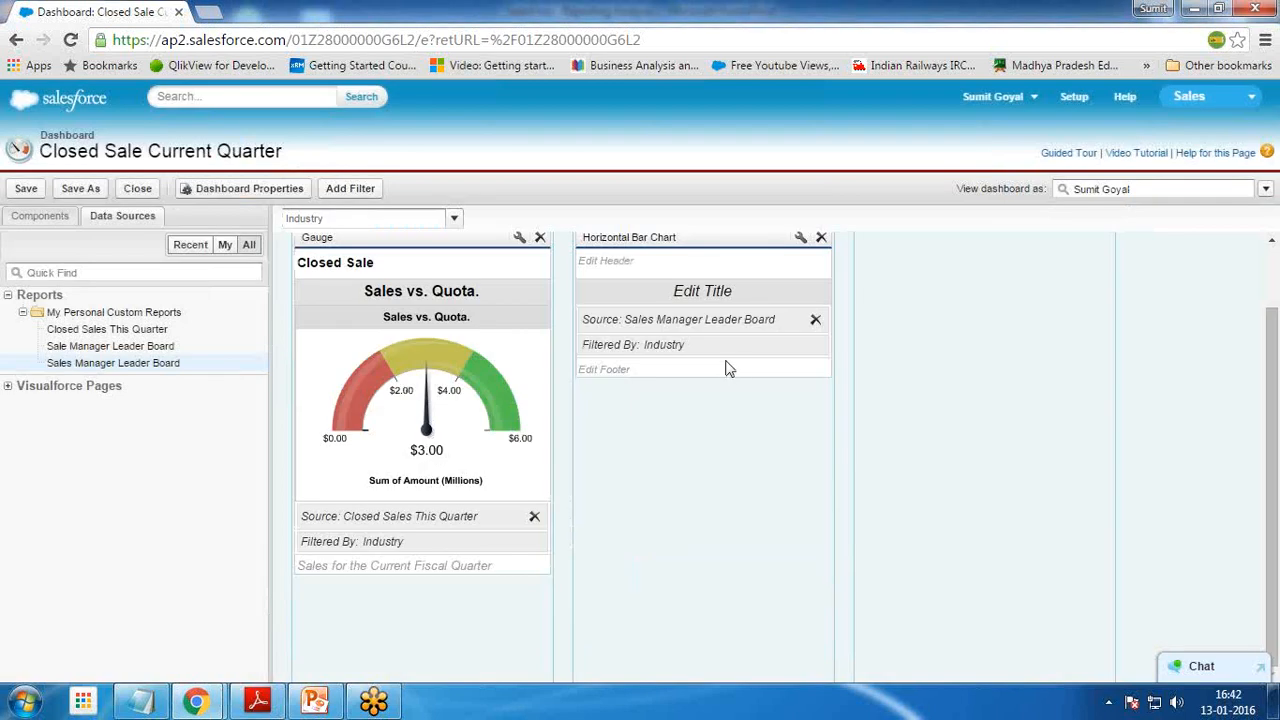
- Set the new chart component's header to Closed Sales and clear that same text from its title
left_click(700, 292)
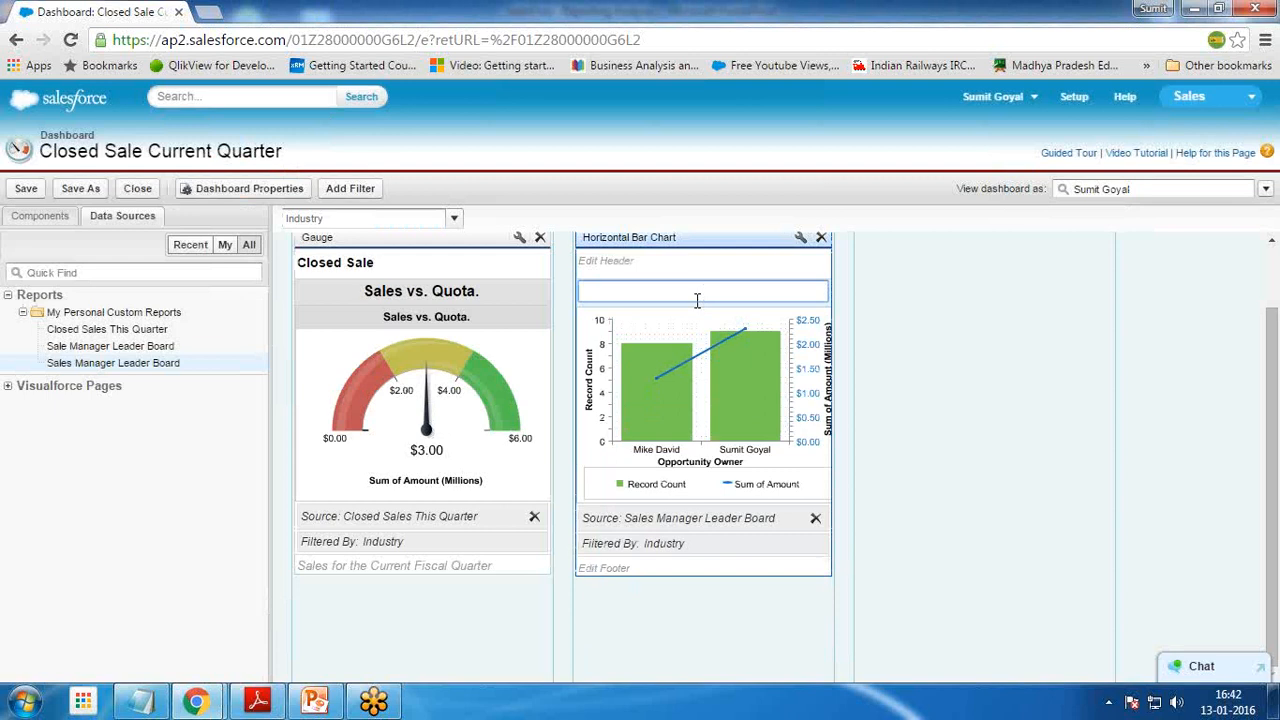
type("Closed Sales")
left_click(638, 264)
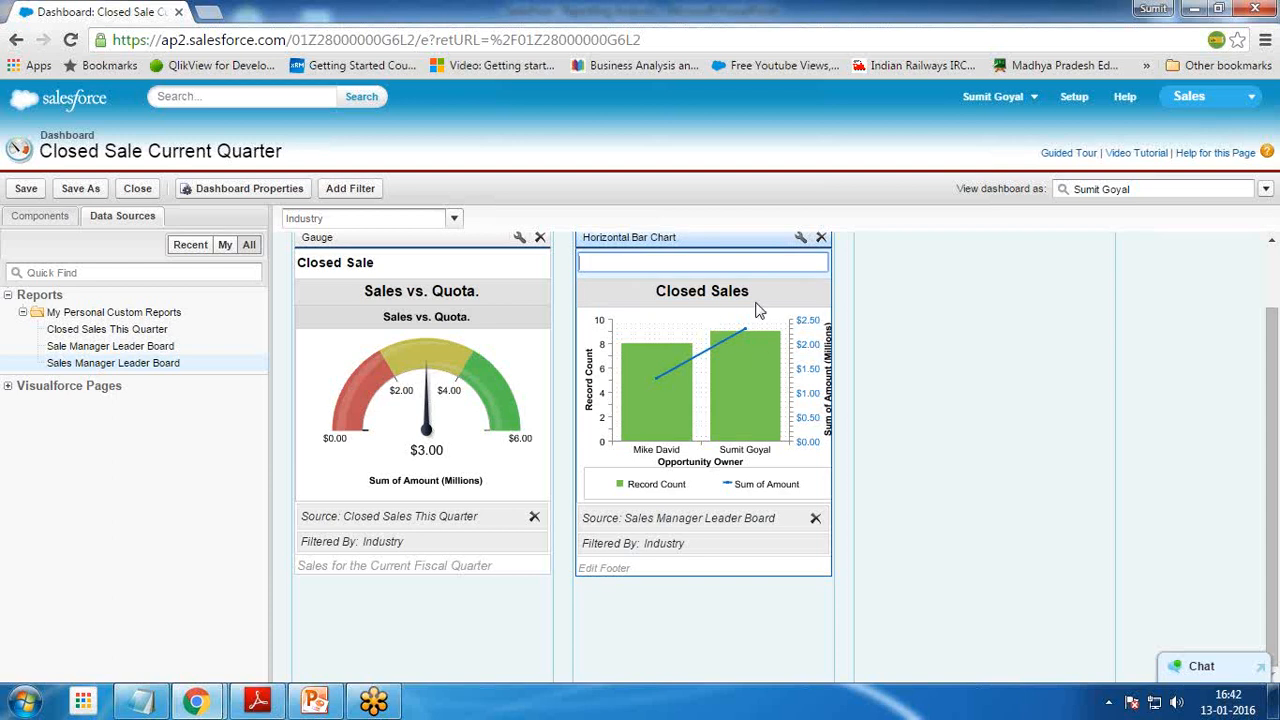
left_click(757, 300)
left_click_drag(757, 300, 784, 292)
left_click(633, 302)
key("BackSpace")
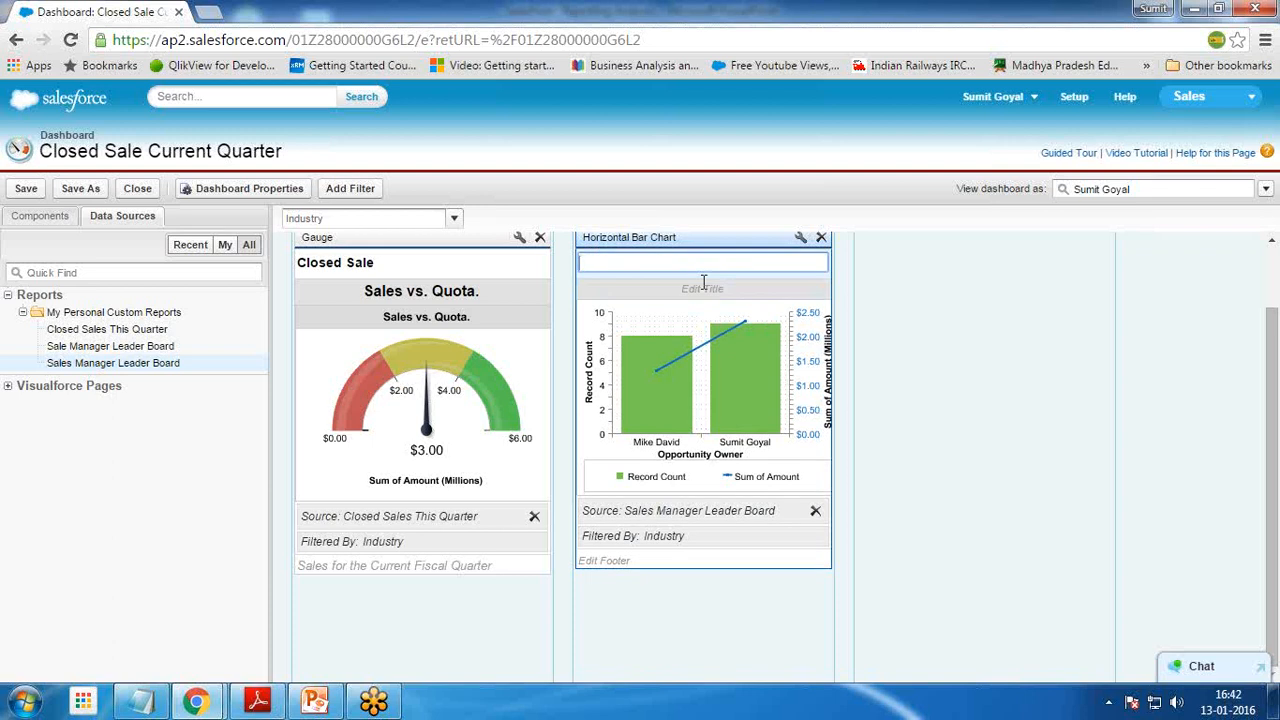
- Title the new chart component Deals/Amounts by Owner
left_click(703, 283)
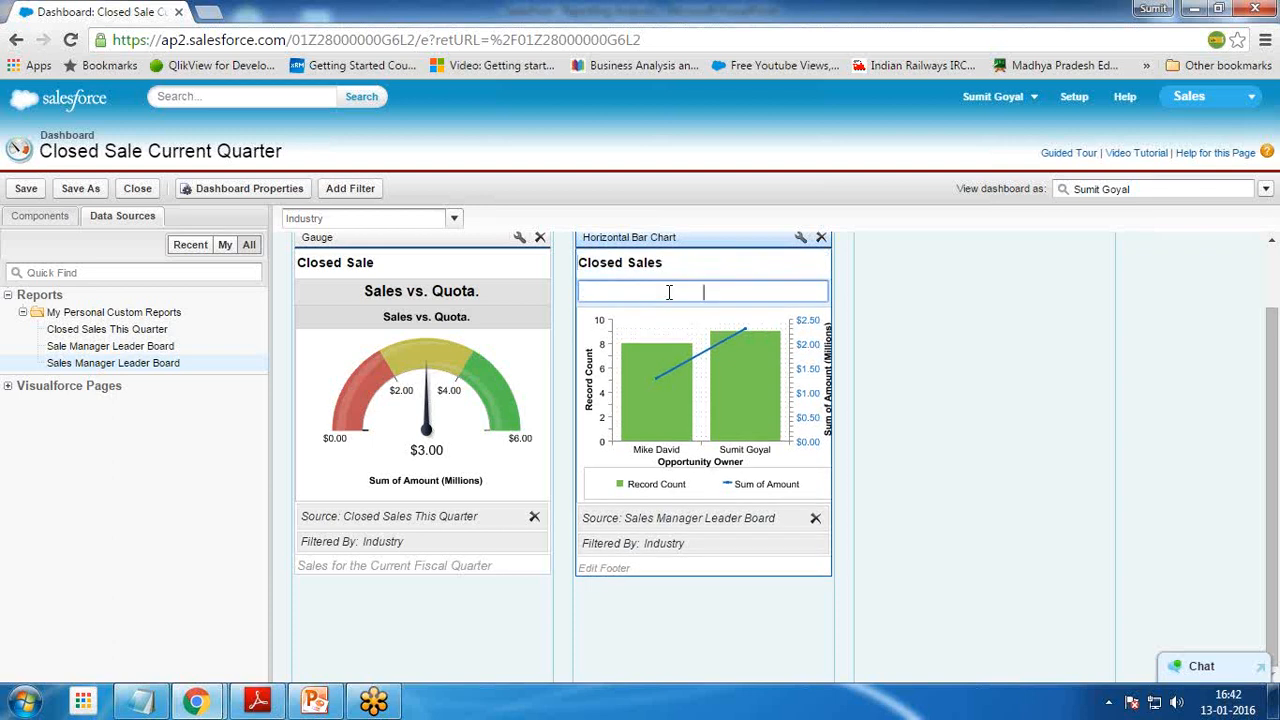
type("Deals/Amounts by Owner")
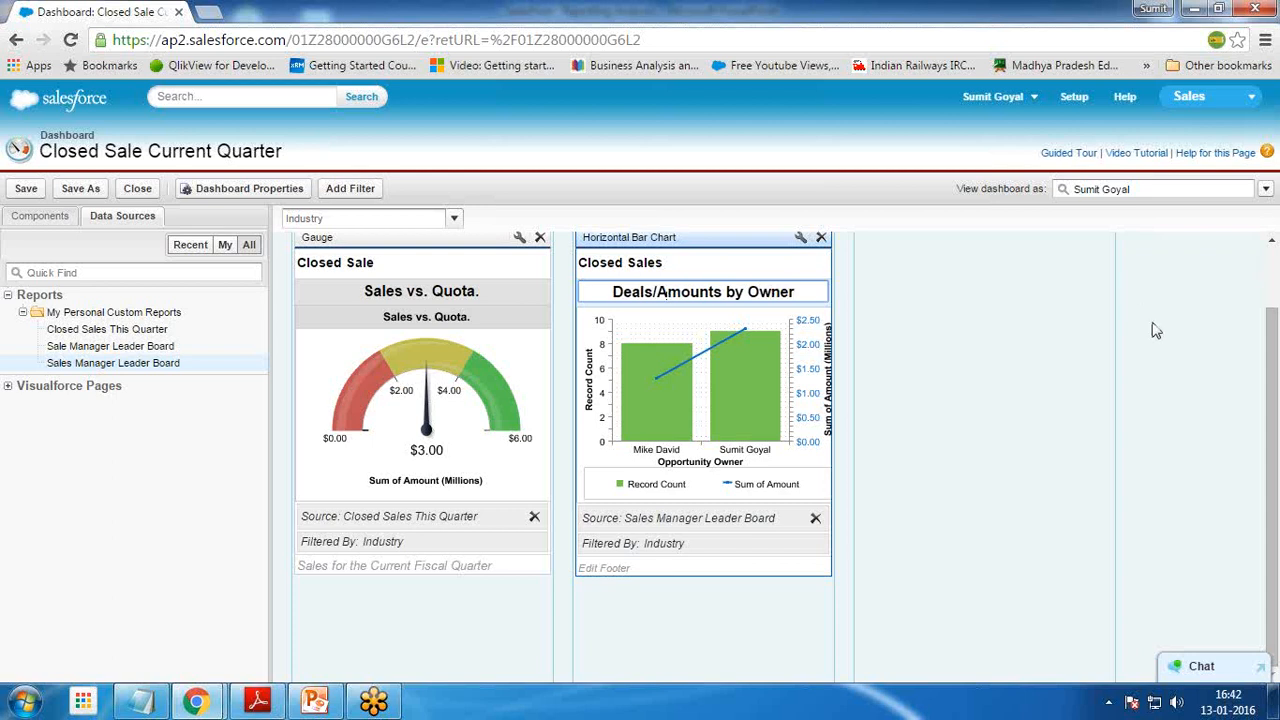
left_click(1155, 331)
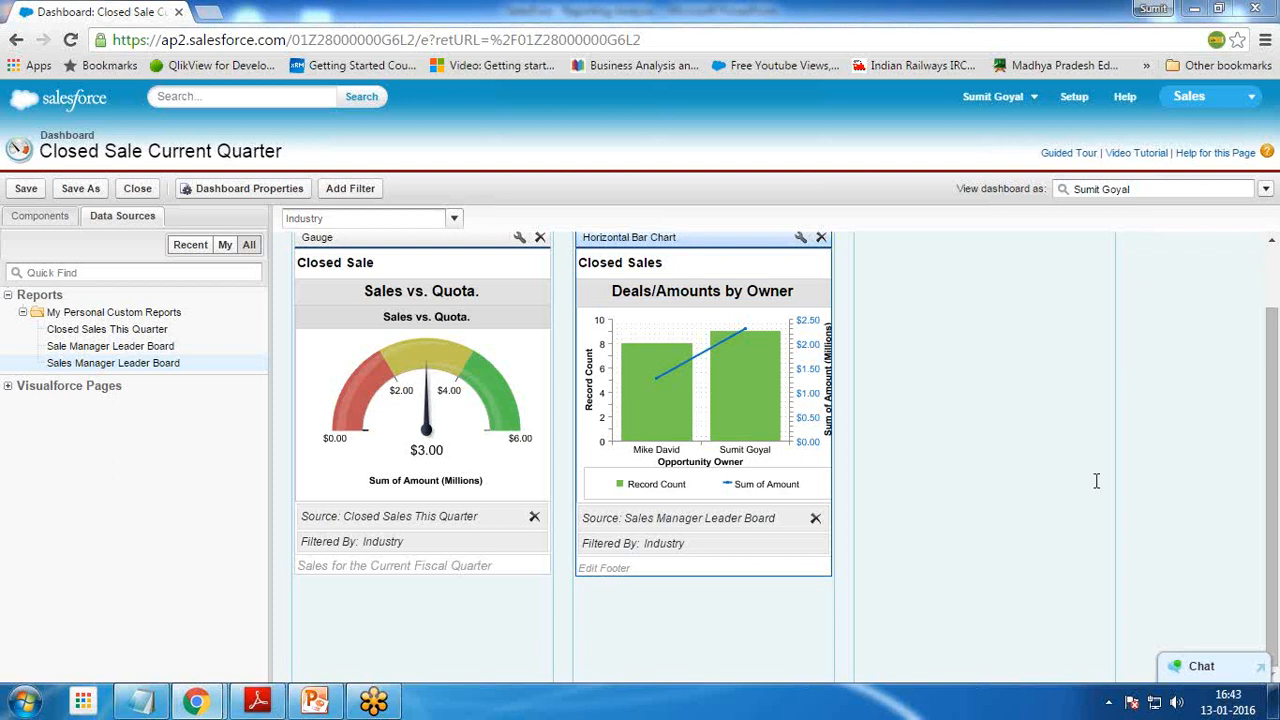
- Set the new chart component's footer to "# Of Deals and Sum of Amount-Current Month"
left_click(621, 565)
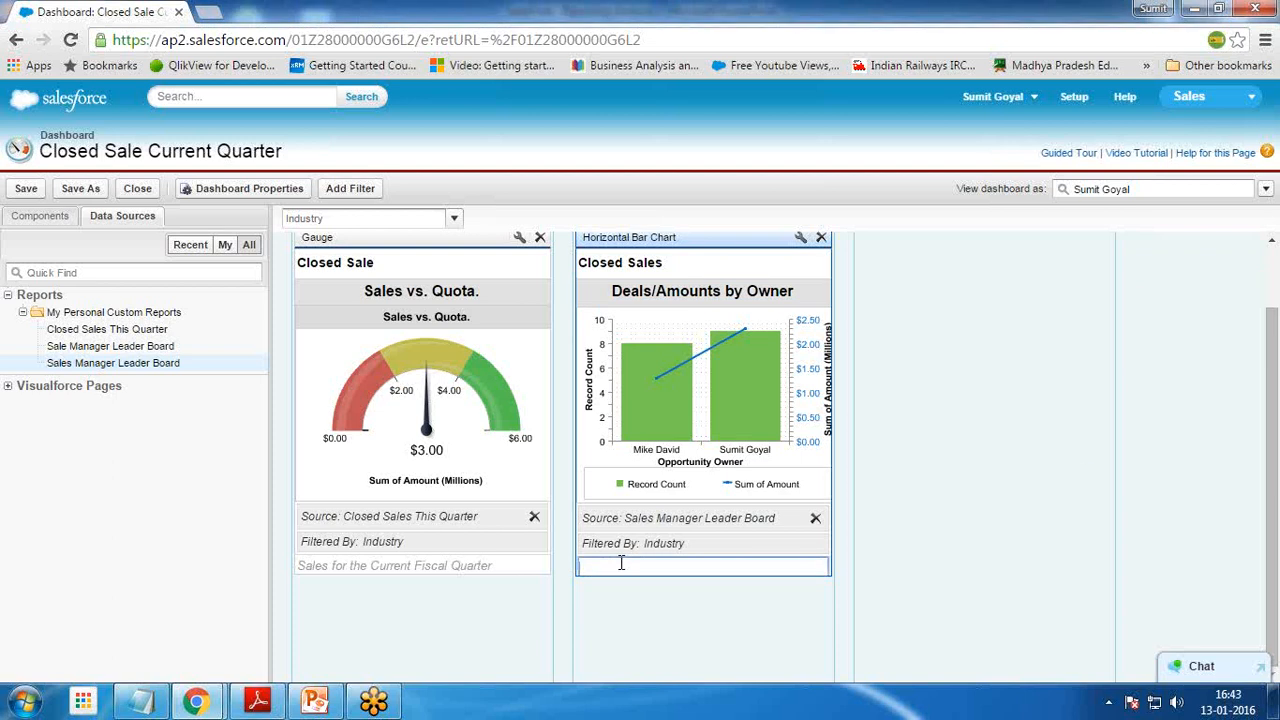
type("# Of")
type(" Deals and Sum")
type(" of Amo")
type("unt=Current Mo")
key("BackSpace")
key("BackSpace")
key("BackSpace")
key("BackSpace")
key("BackSpace")
key("BackSpace")
key("BackSpace")
key("BackSpace")
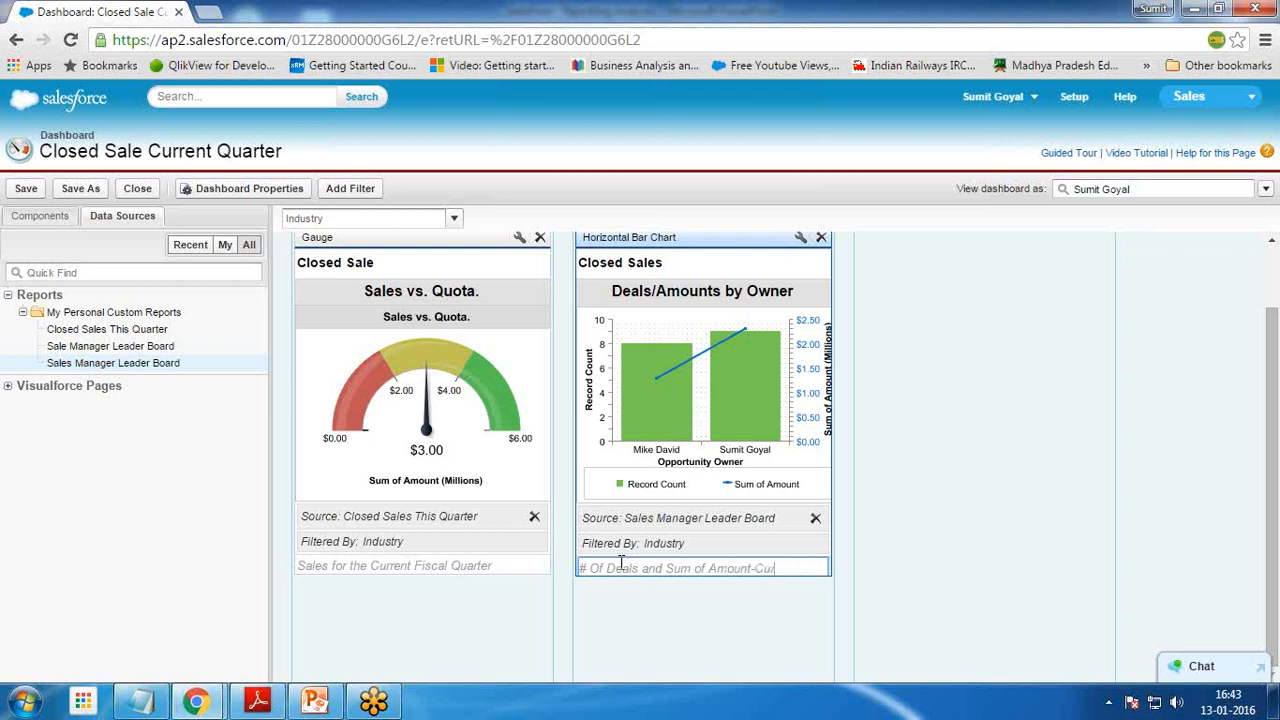
type("h")
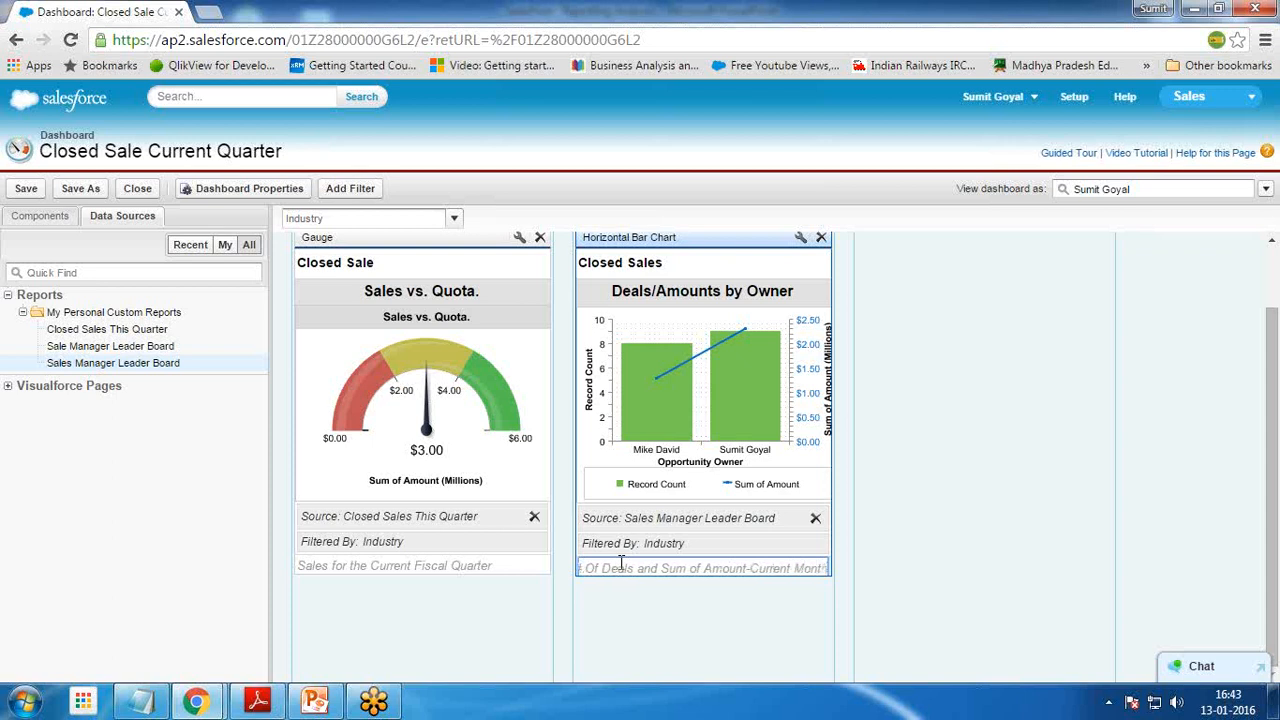
- Save and close the edited dashboard, and reset its Industry filter so no industry value is applied
left_click(28, 190)
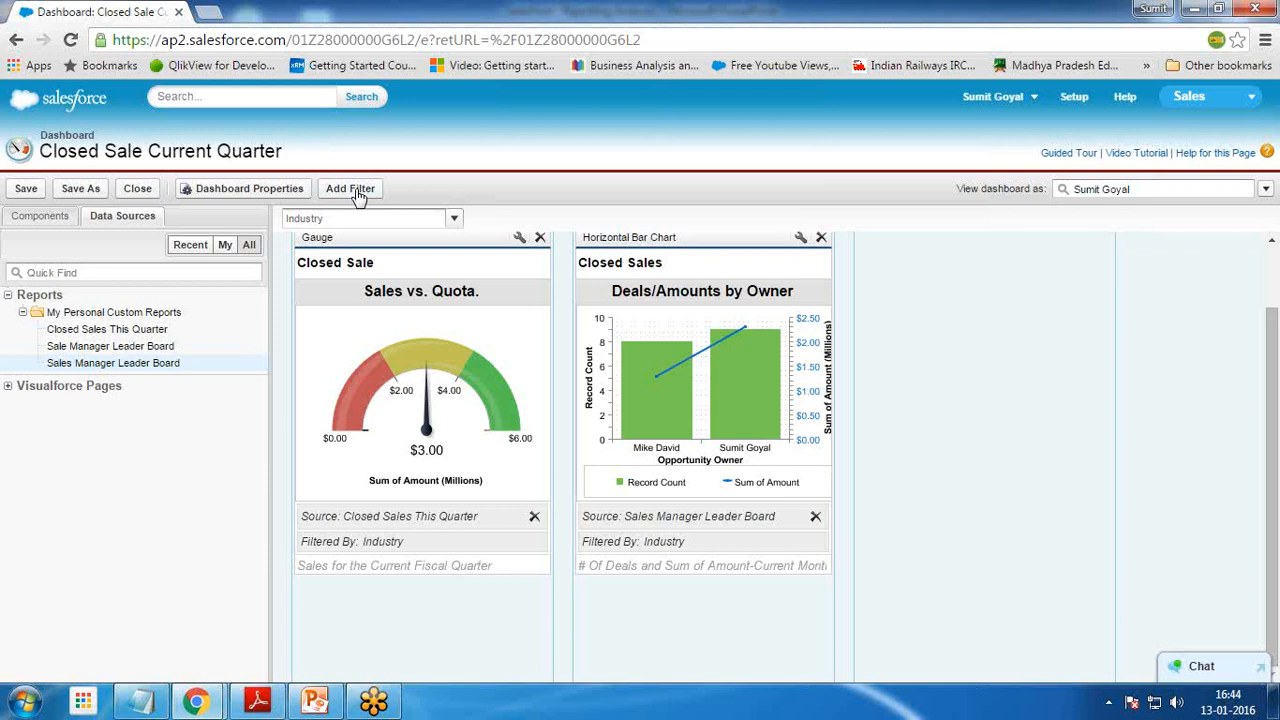
left_click(138, 192)
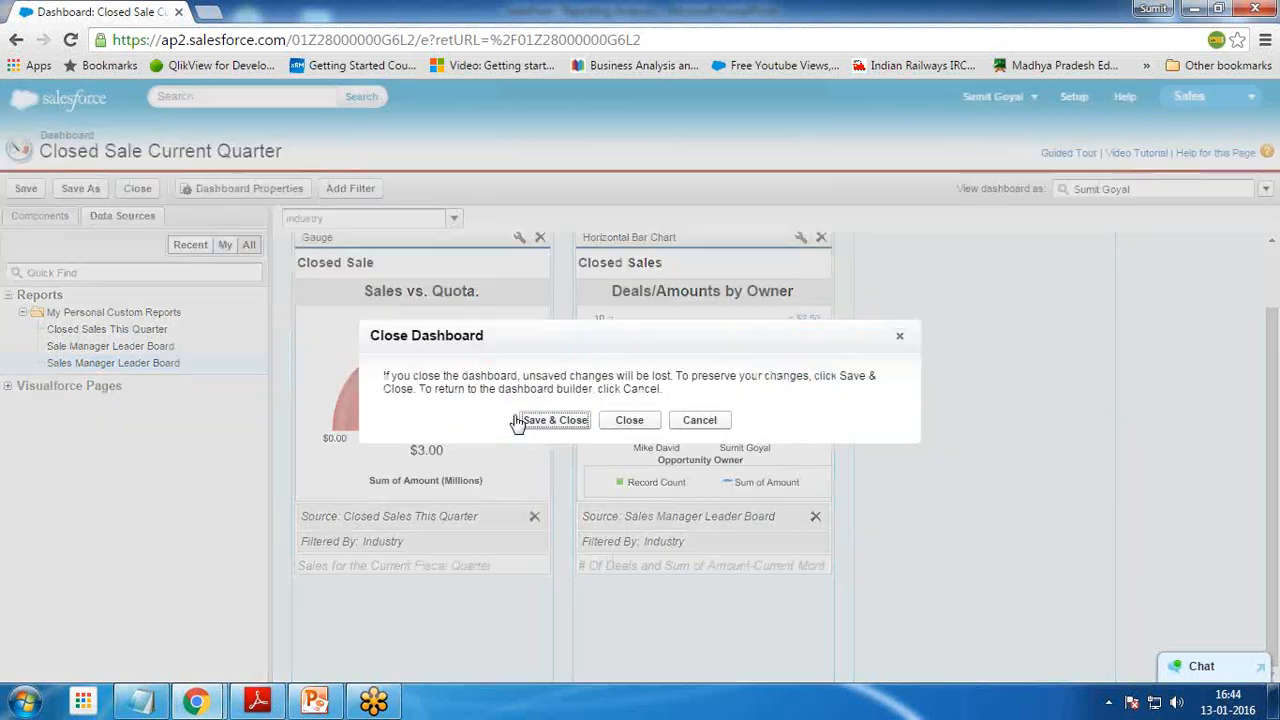
left_click(553, 422)
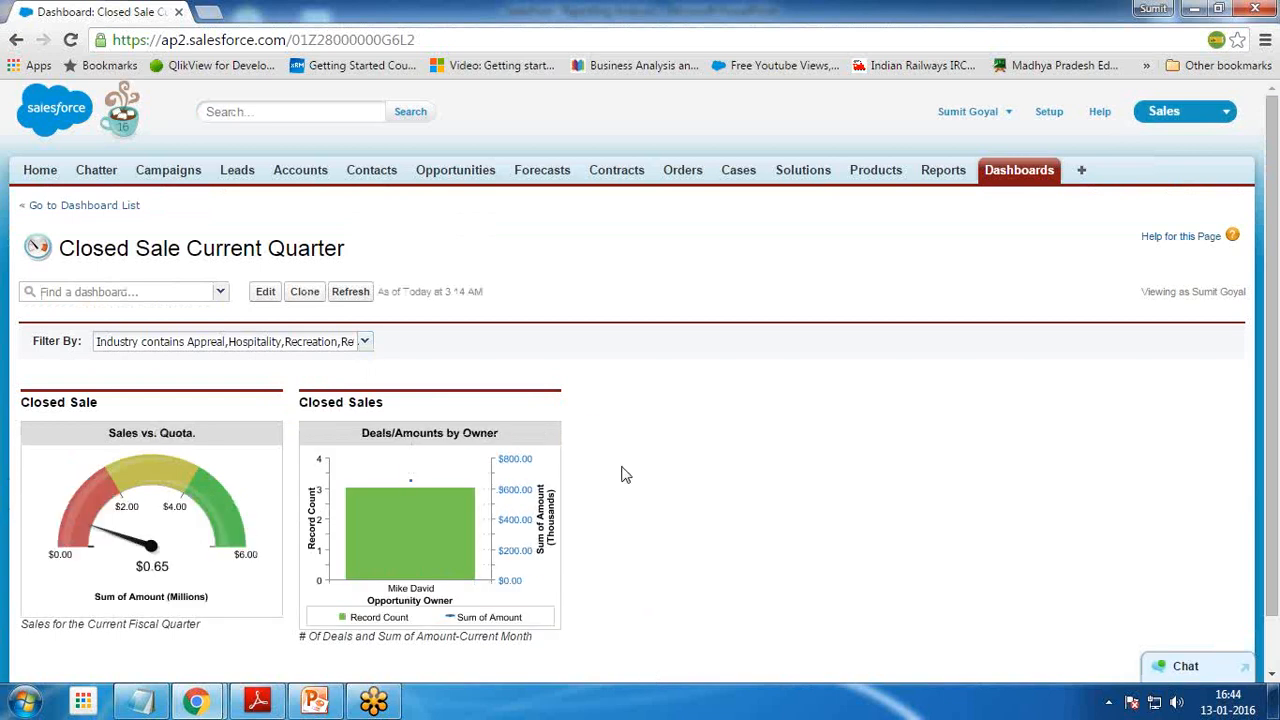
left_click(348, 343)
left_click(143, 365)
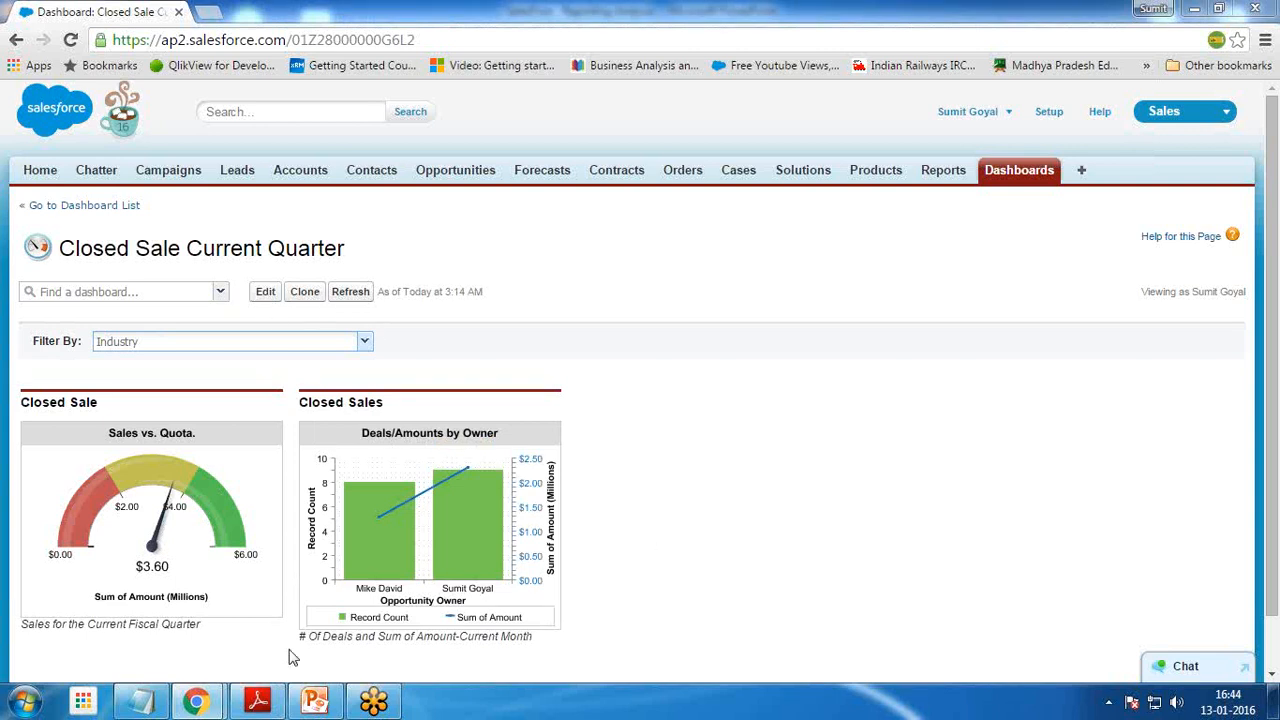
- Switch to the PowerPoint presentation, start the slide show and advance from the chart slide to the Q&A slide
left_click(315, 701)
key("F5")
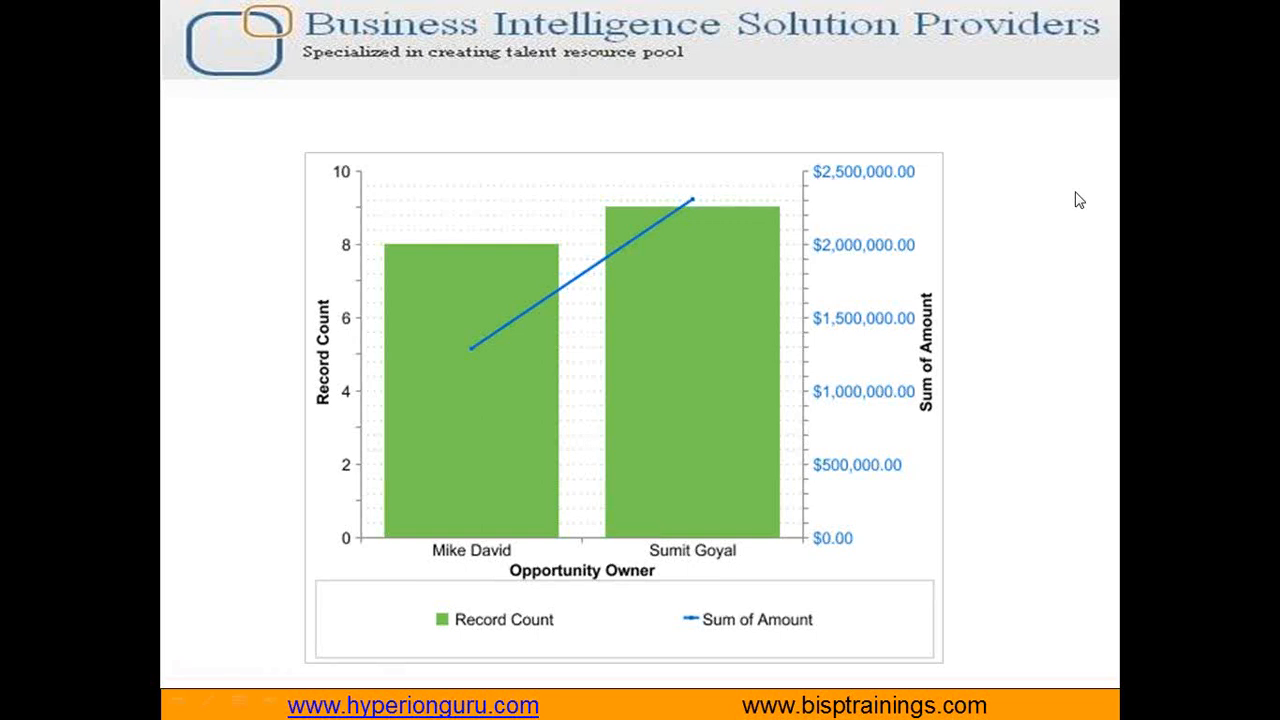
left_click(909, 507)
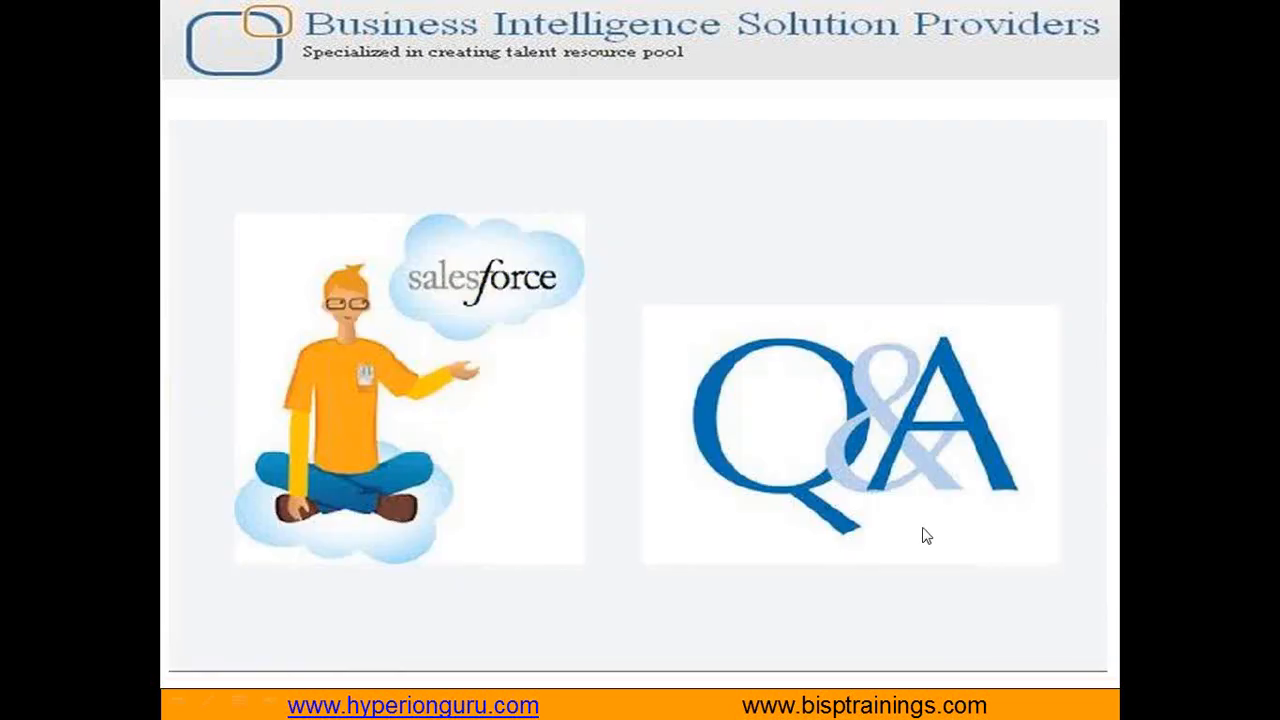